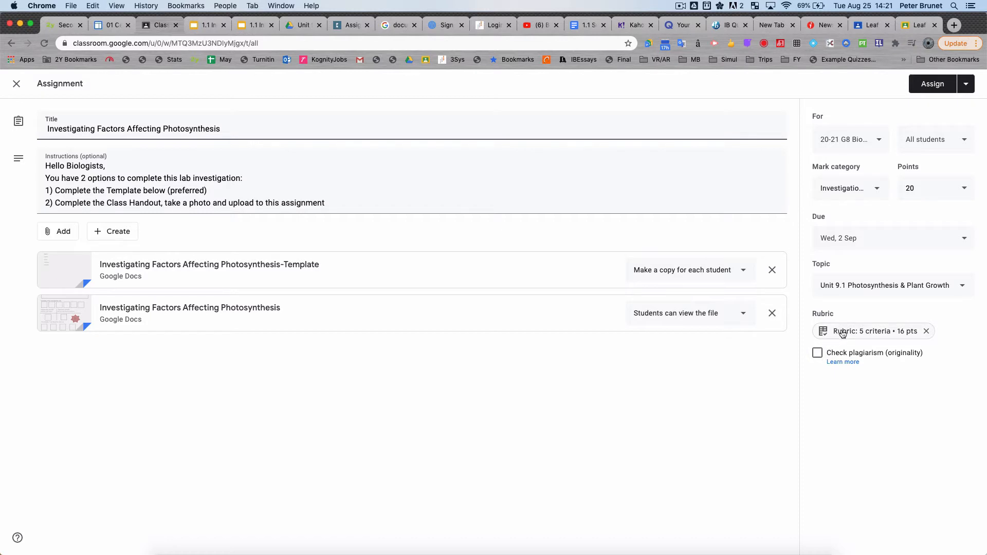
Step: Open the 5-criteria rubric attached to the photosynthesis assignment and put it into edit mode
{"action": "left_click", "coordinate": [879, 333]}
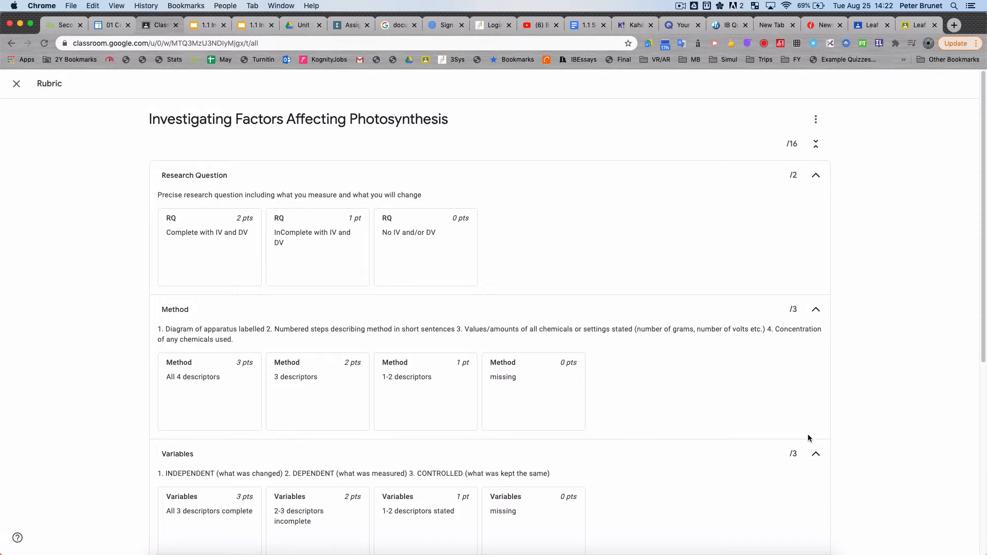
{"action": "scroll", "coordinate": [349, 393], "scroll_direction": "down", "scroll_amount": 6}
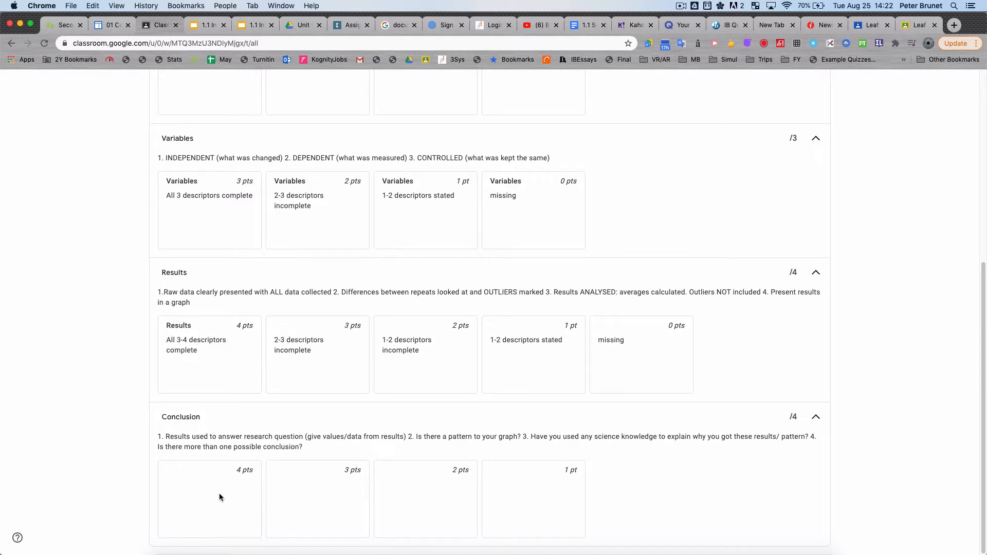
{"action": "scroll", "coordinate": [759, 241], "scroll_direction": "up", "scroll_amount": 6}
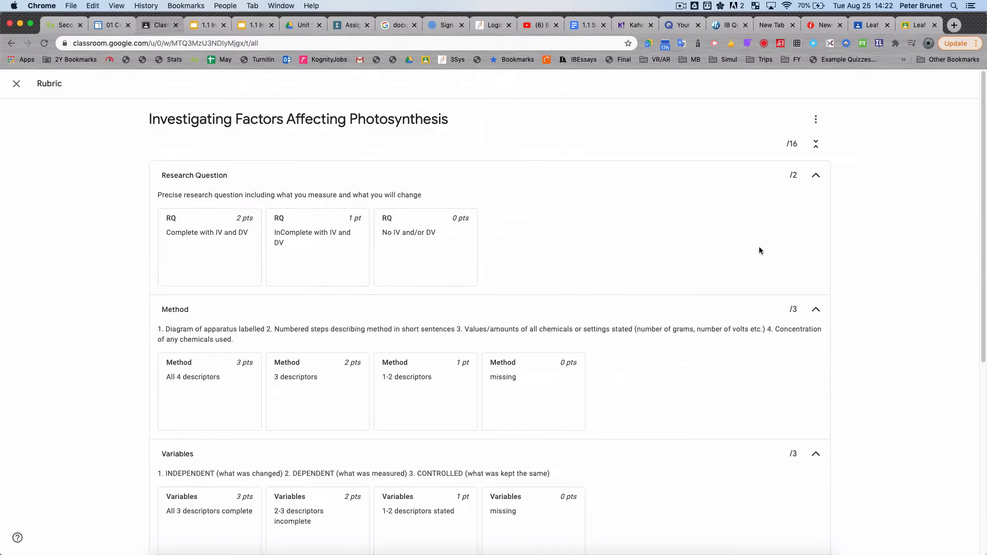
{"action": "left_click", "coordinate": [816, 120]}
{"action": "left_click", "coordinate": [756, 145]}
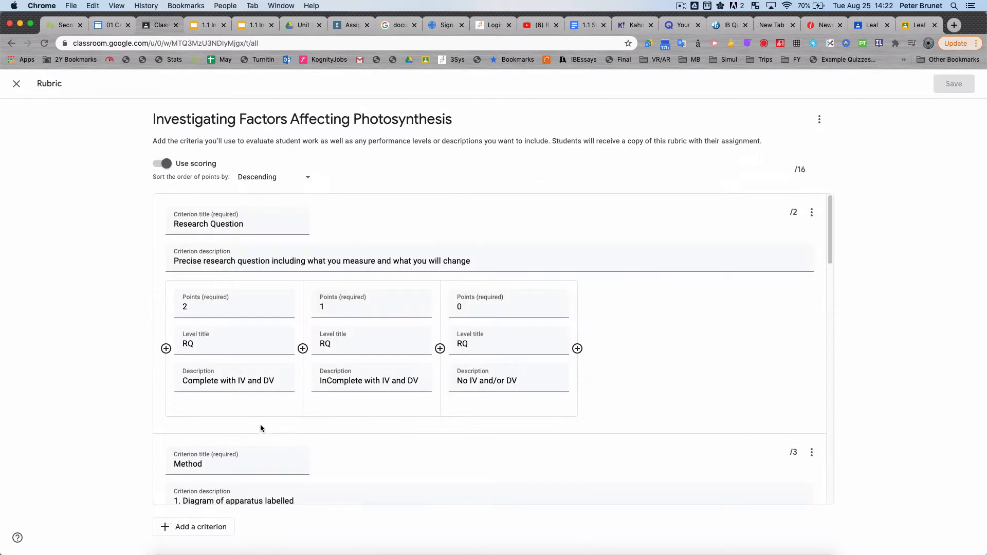
Step: Title the 4-point level of the Conclusion criterion "Conclusion"
{"action": "scroll", "coordinate": [273, 426], "scroll_direction": "down", "scroll_amount": 10}
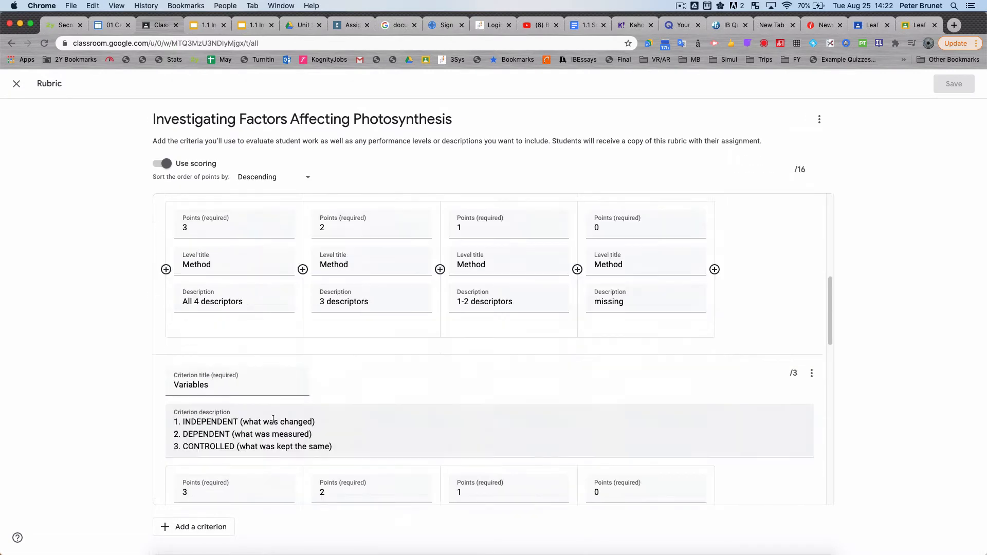
{"action": "scroll", "coordinate": [273, 418], "scroll_direction": "down", "scroll_amount": 3}
{"action": "left_click", "coordinate": [202, 418]}
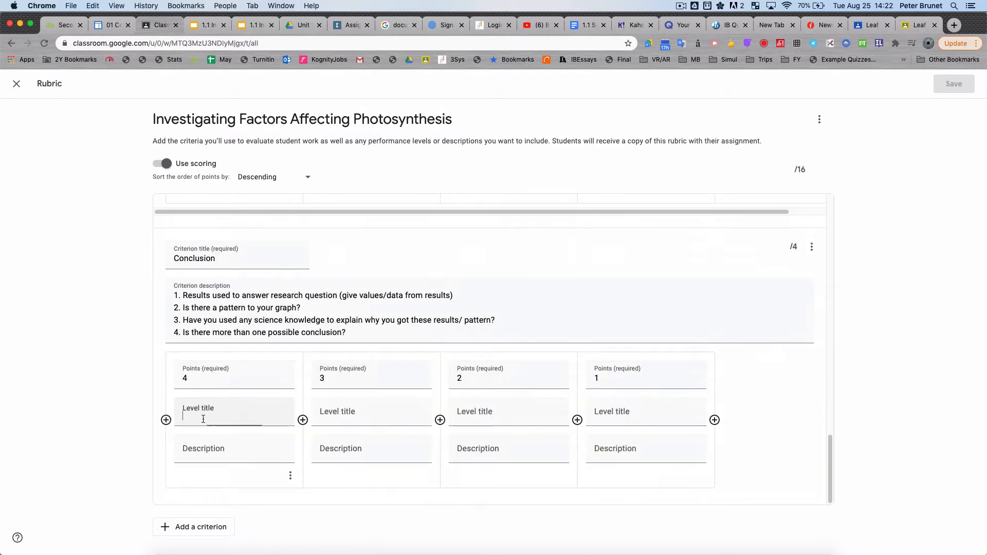
{"action": "type", "text": "Con"}
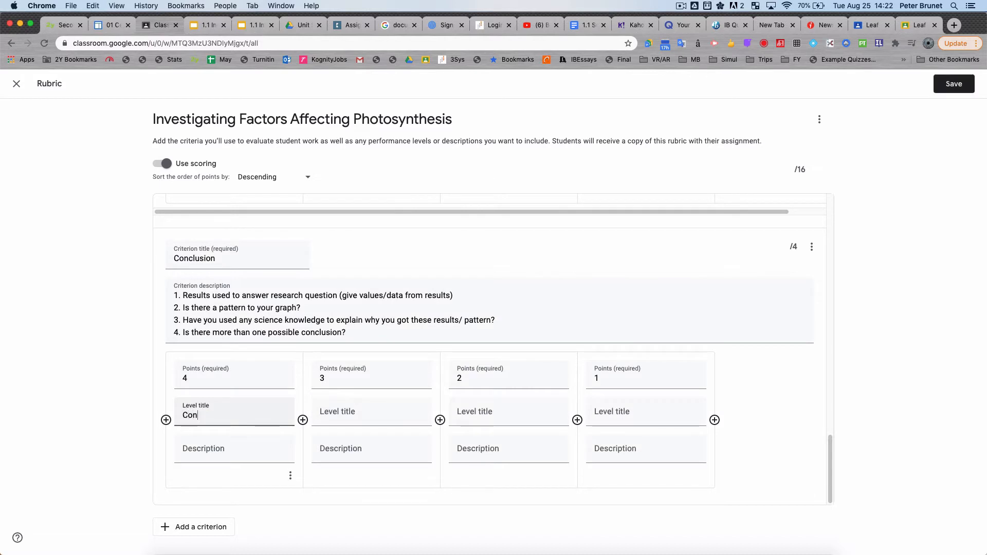
{"action": "type", "text": "clusion"}
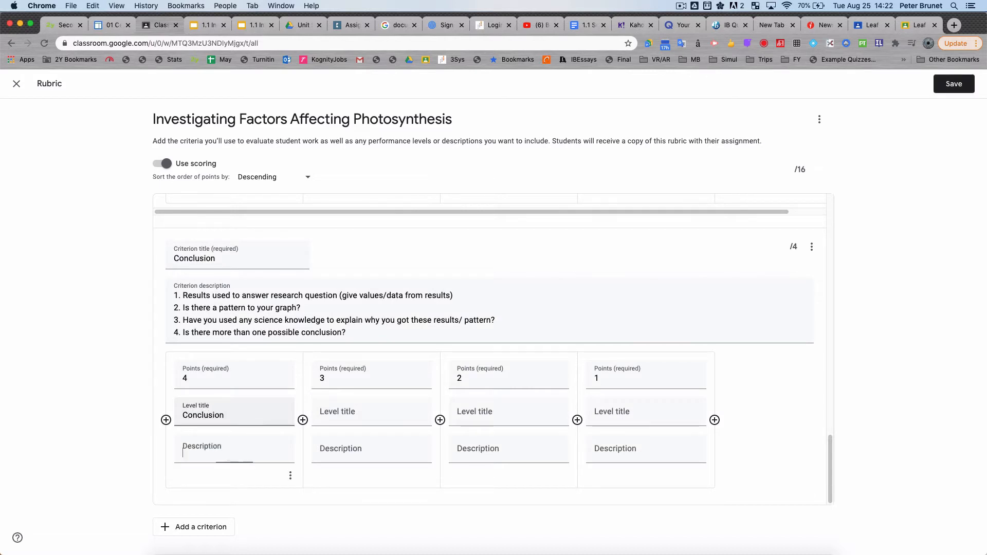
Step: Copy the description "All 3-4 descriptors complete" from the Results criterion's 4-point level into the Conclusion criterion's 4-point level
{"action": "left_click", "coordinate": [224, 450]}
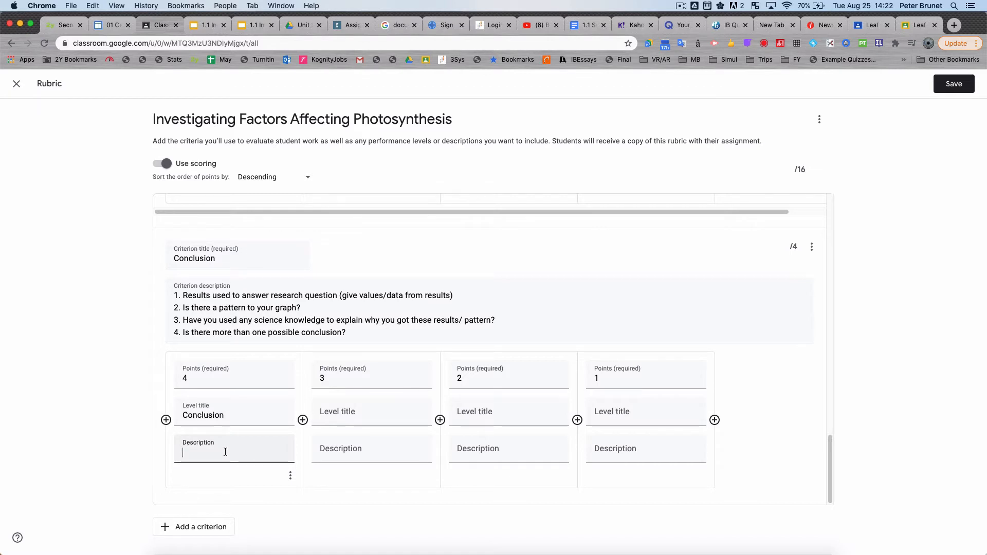
{"action": "scroll", "coordinate": [209, 309], "scroll_direction": "up", "scroll_amount": 1}
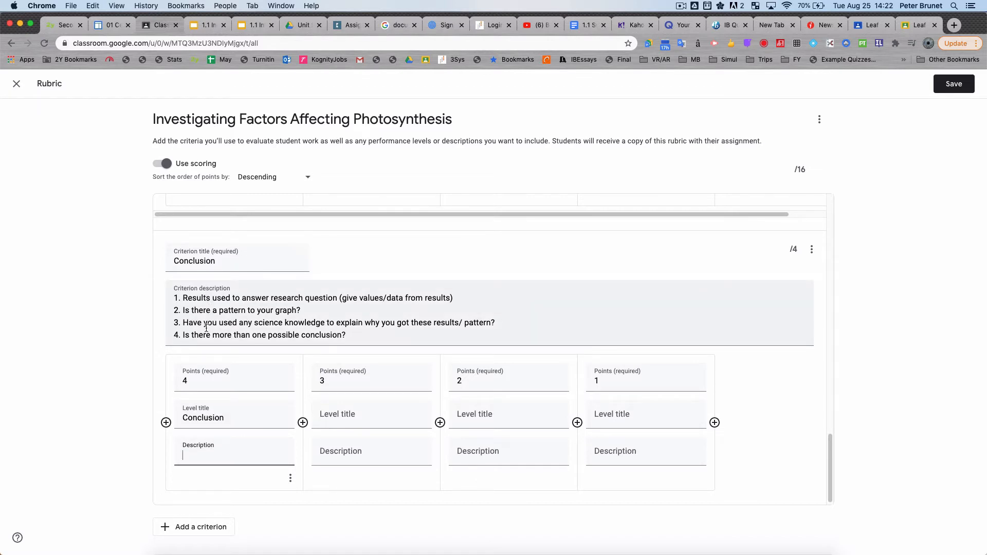
{"action": "scroll", "coordinate": [204, 334], "scroll_direction": "up", "scroll_amount": 3}
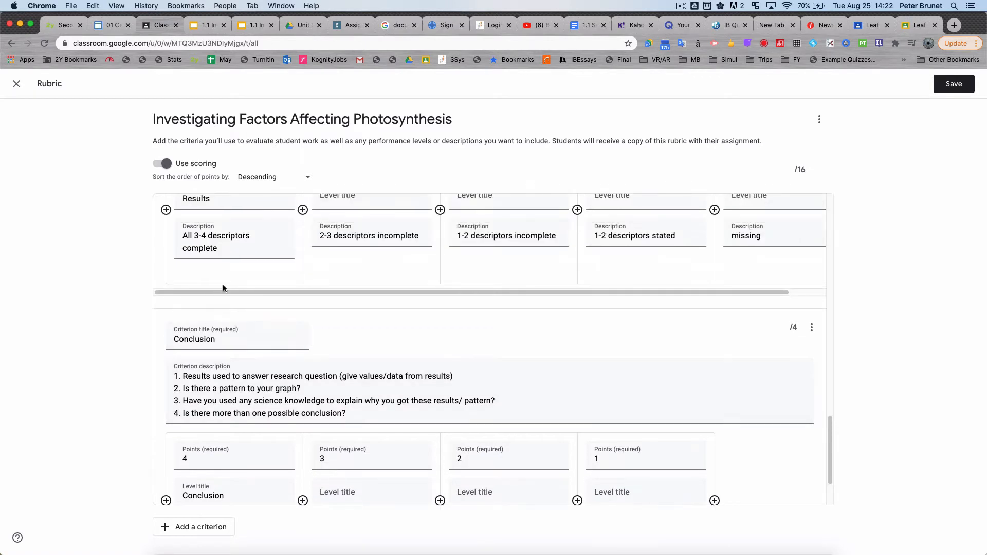
{"action": "left_click_drag", "start_coordinate": [219, 248], "coordinate": [179, 235]}
{"action": "key", "text": "super+c"}
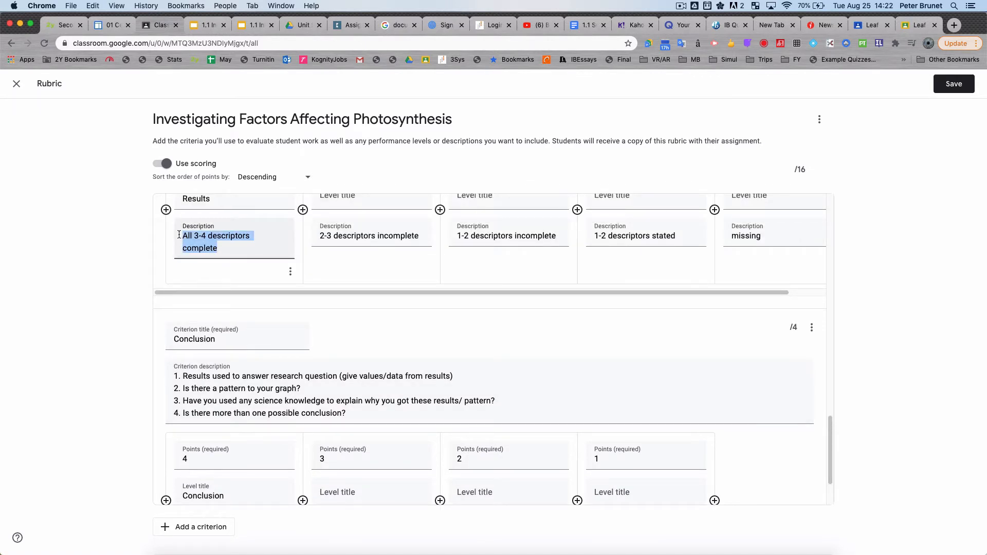
{"action": "scroll", "coordinate": [261, 364], "scroll_direction": "down", "scroll_amount": 3}
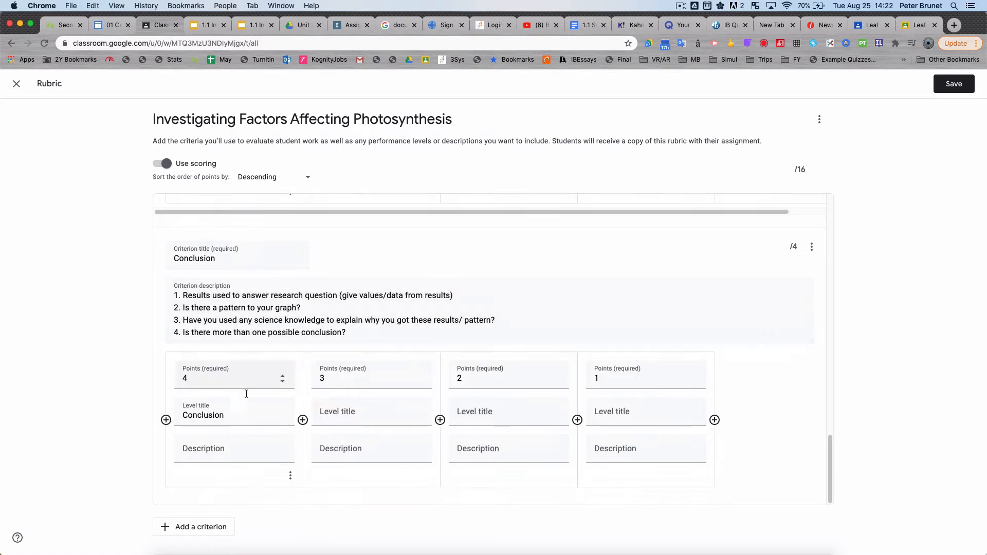
{"action": "left_click", "coordinate": [216, 449]}
{"action": "key", "text": "super+v"}
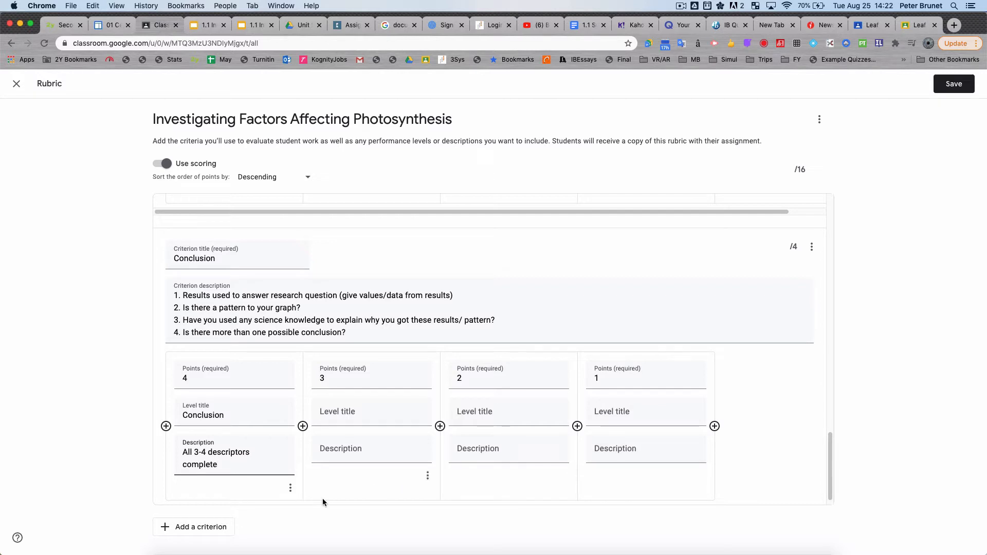
Step: Add a criterion titled "Evaluation" and paste in the four-line description about data reliability, outliers, control of variables and experiment improvements
{"action": "left_click", "coordinate": [211, 529]}
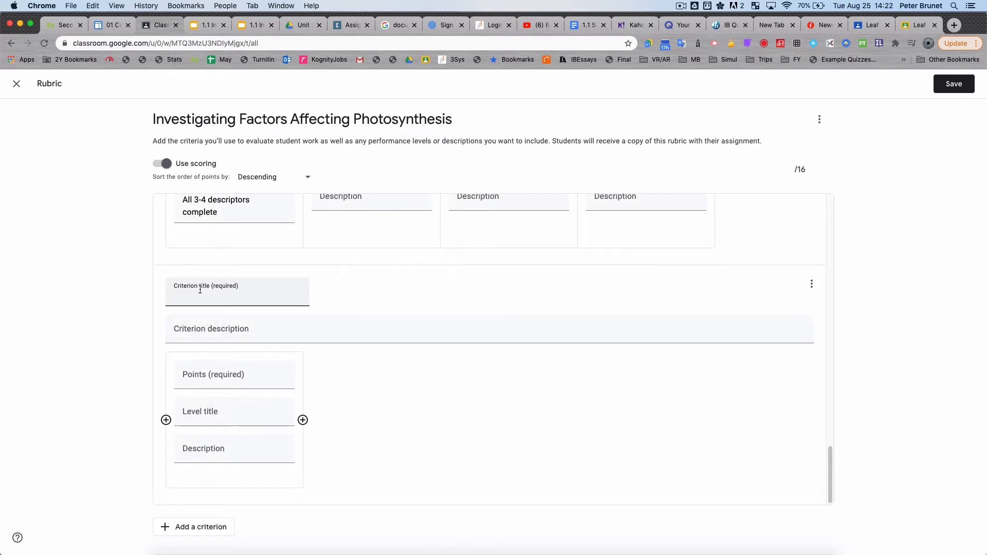
{"action": "type", "text": "Evaluation"}
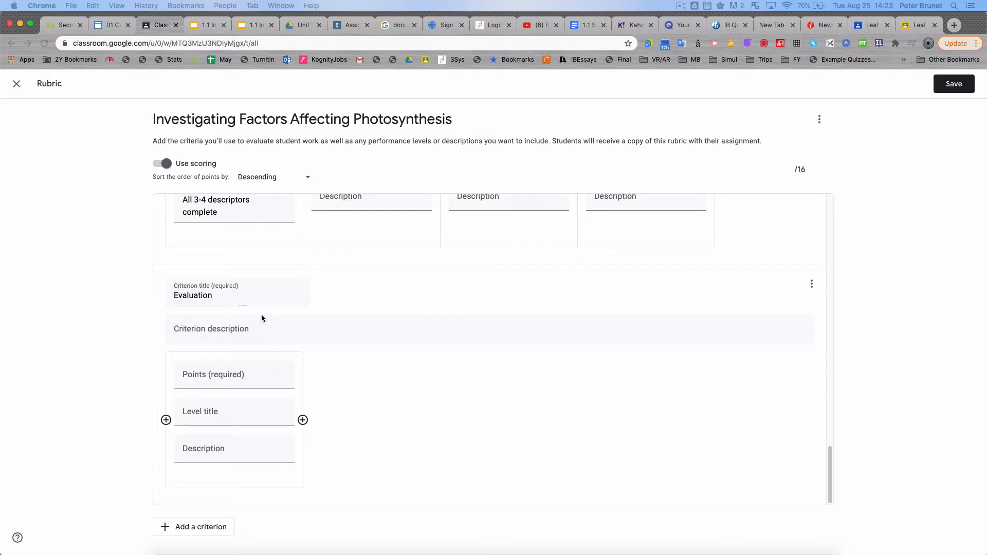
{"action": "left_click", "coordinate": [252, 331]}
{"action": "left_click", "coordinate": [252, 331]}
{"action": "type", "text": "How \"reliable\" was your data? Talk about OUTLIERS – did you have lots / none? How could you make your data more reliable? Did you control all the variables properly? Make suggestions on how to improve and/or extend your experiment."}
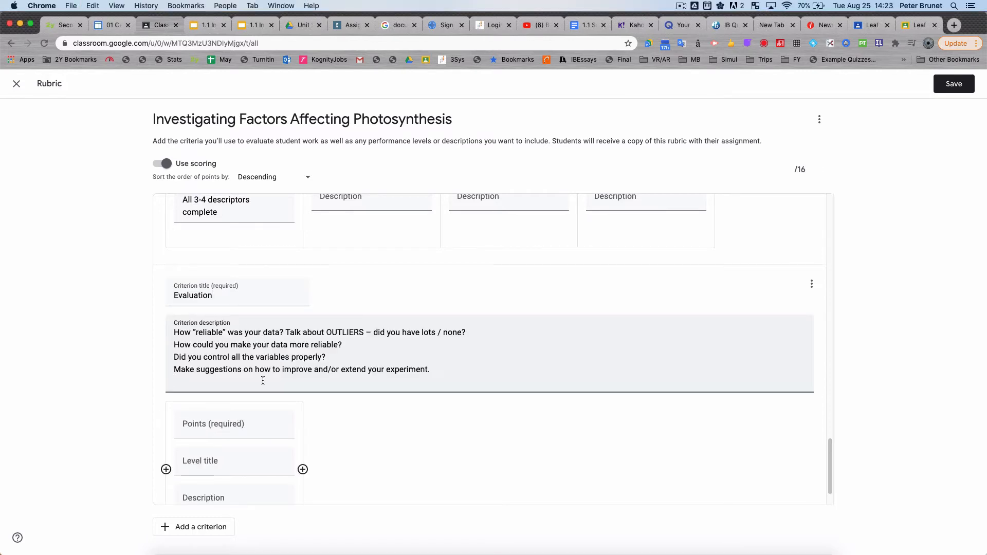
Step: Number the four lines of the Evaluation criterion's description from 1. to 4
{"action": "scroll", "coordinate": [347, 403], "scroll_direction": "up", "scroll_amount": 3}
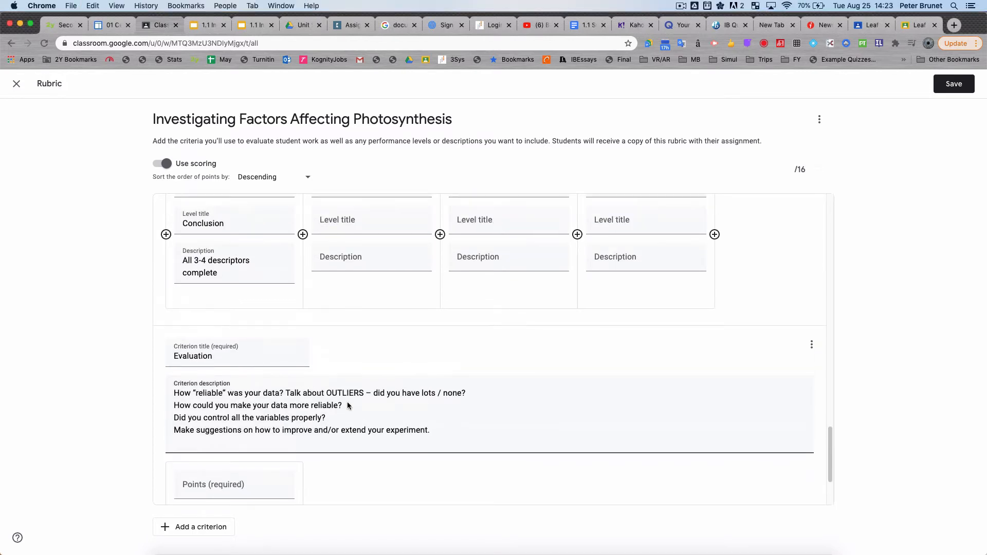
{"action": "scroll", "coordinate": [347, 404], "scroll_direction": "up", "scroll_amount": 4}
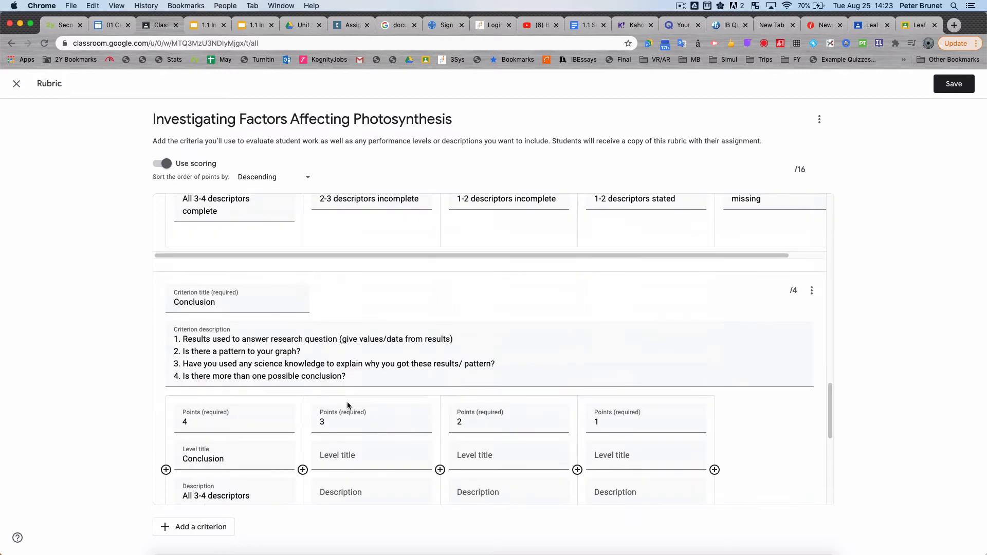
{"action": "scroll", "coordinate": [347, 402], "scroll_direction": "down", "scroll_amount": 8}
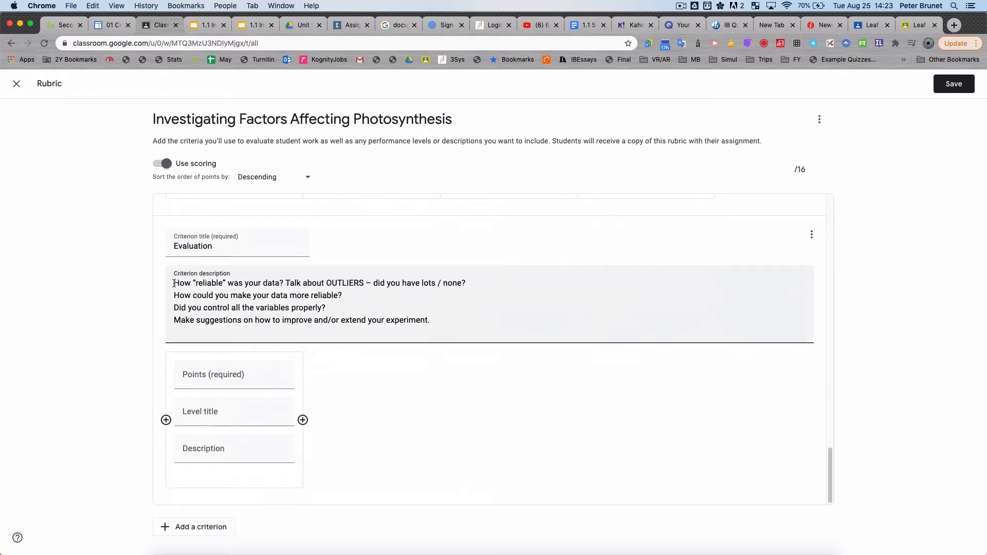
{"action": "type", "text": "1."}
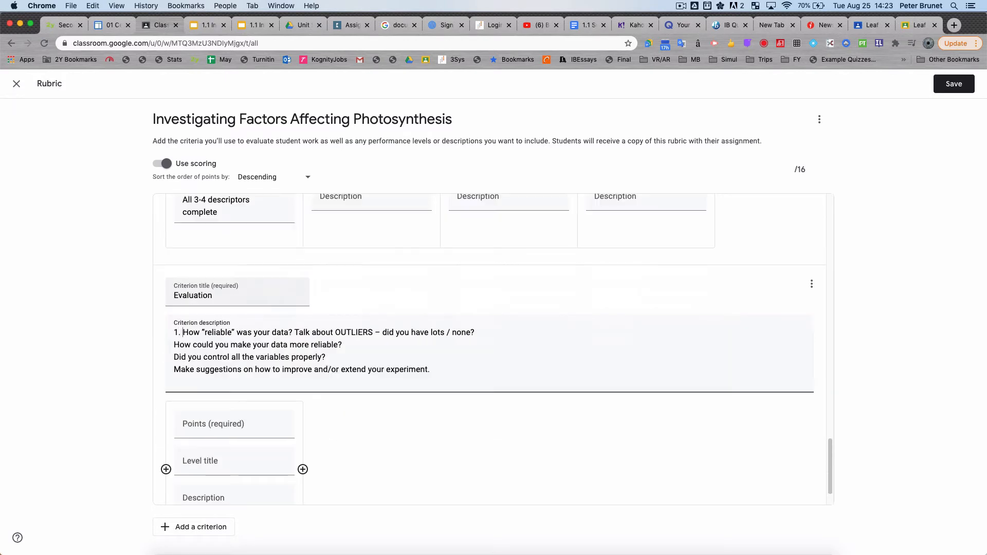
{"action": "left_click", "coordinate": [176, 345]}
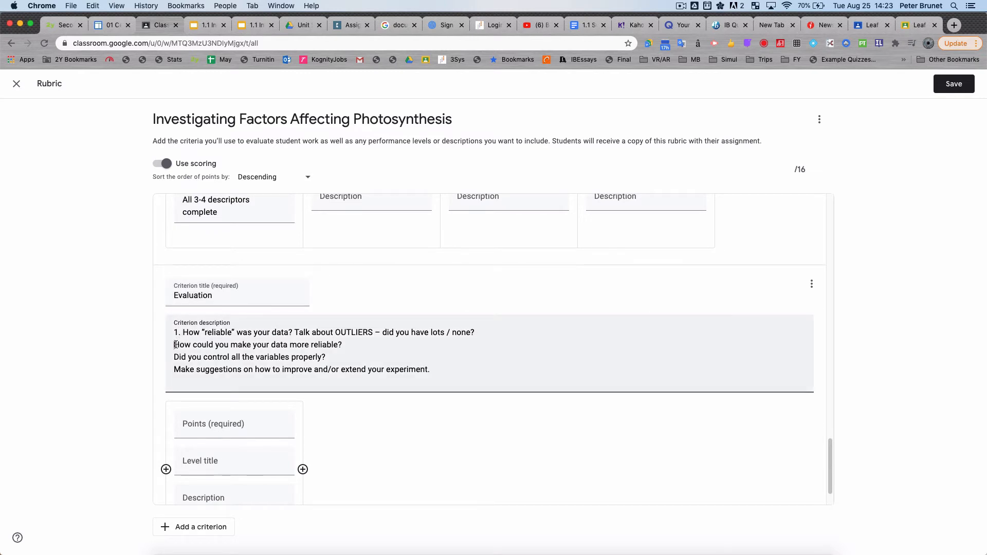
{"action": "type", "text": "2."}
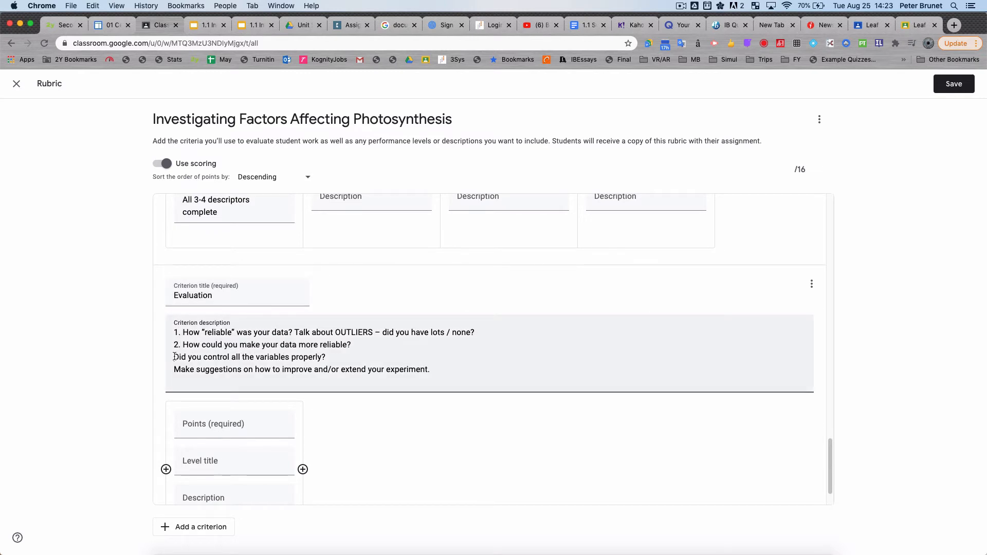
{"action": "left_click", "coordinate": [175, 357]}
{"action": "type", "text": "3."}
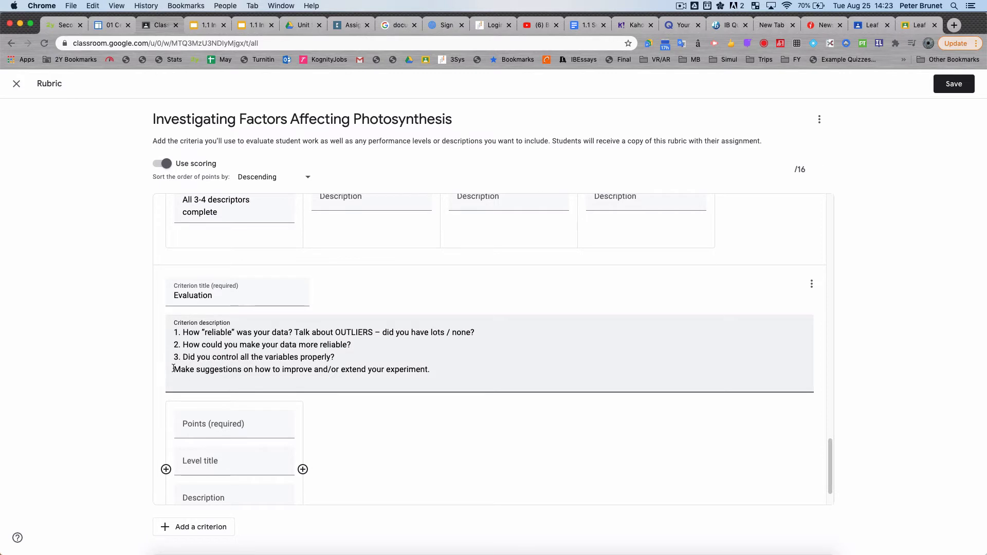
{"action": "left_click", "coordinate": [174, 369]}
{"action": "type", "text": "4."}
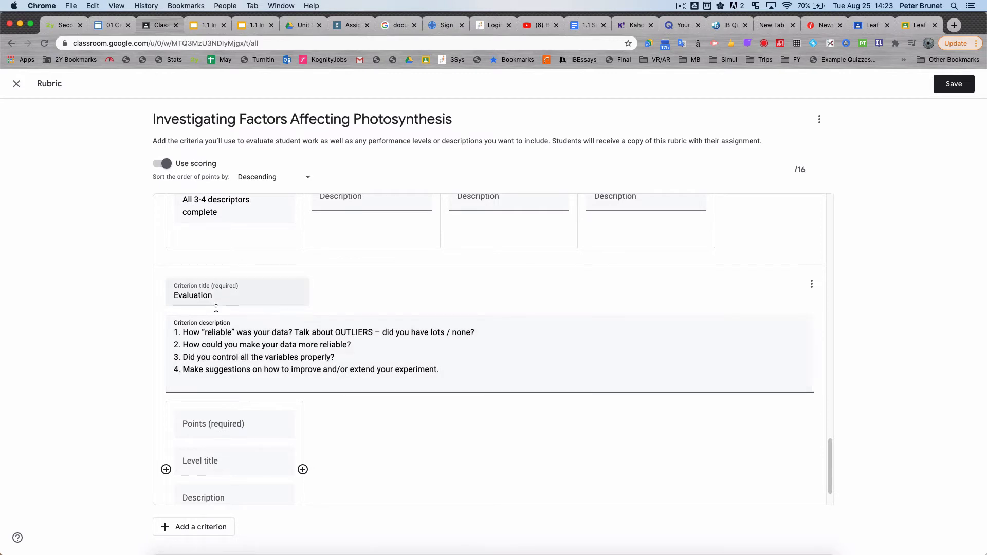
Step: Set the points of the Evaluation criterion's first level to 4
{"action": "scroll", "coordinate": [230, 338], "scroll_direction": "up", "scroll_amount": 2}
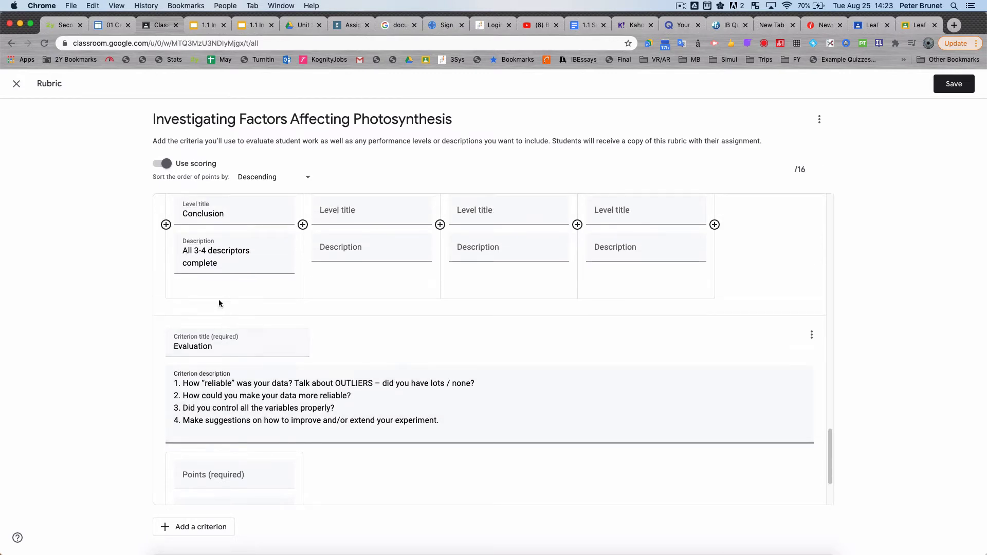
{"action": "scroll", "coordinate": [221, 334], "scroll_direction": "down", "scroll_amount": 4}
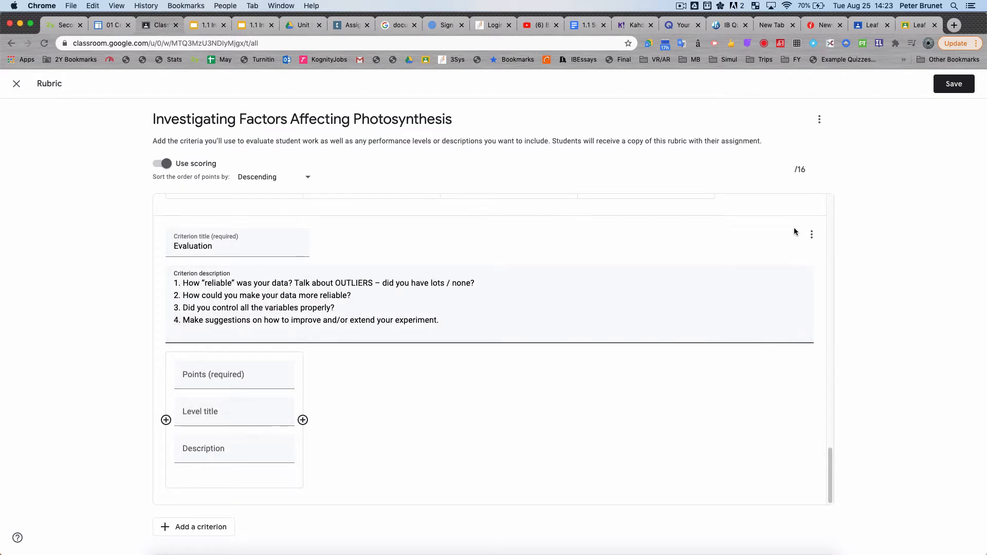
{"action": "scroll", "coordinate": [529, 330], "scroll_direction": "up", "scroll_amount": 1}
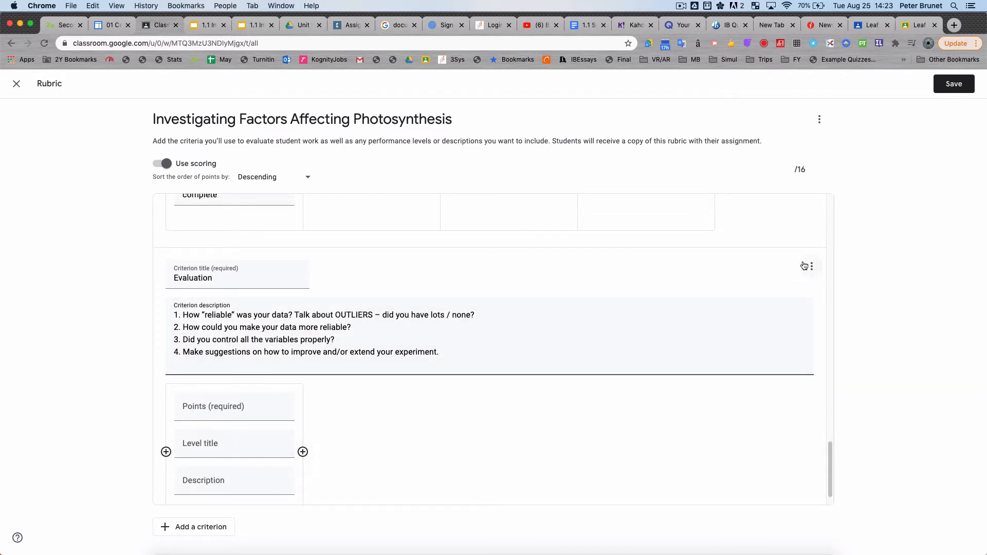
{"action": "left_click", "coordinate": [270, 412]}
{"action": "left_click", "coordinate": [283, 393]}
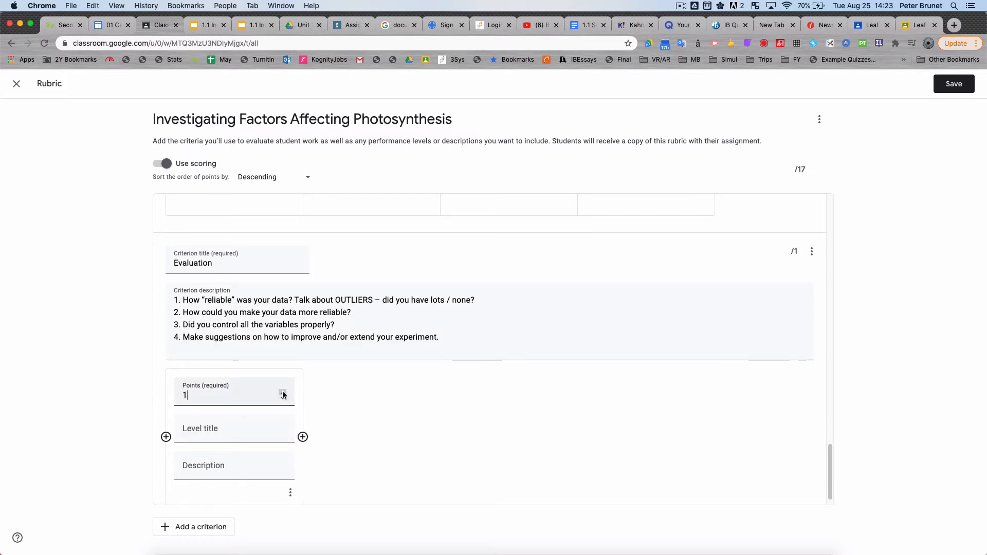
{"action": "left_click", "coordinate": [283, 393]}
{"action": "left_click", "coordinate": [283, 393]}
{"action": "left_click", "coordinate": [283, 394]}
{"action": "left_click", "coordinate": [282, 399]}
{"action": "left_click", "coordinate": [282, 392]}
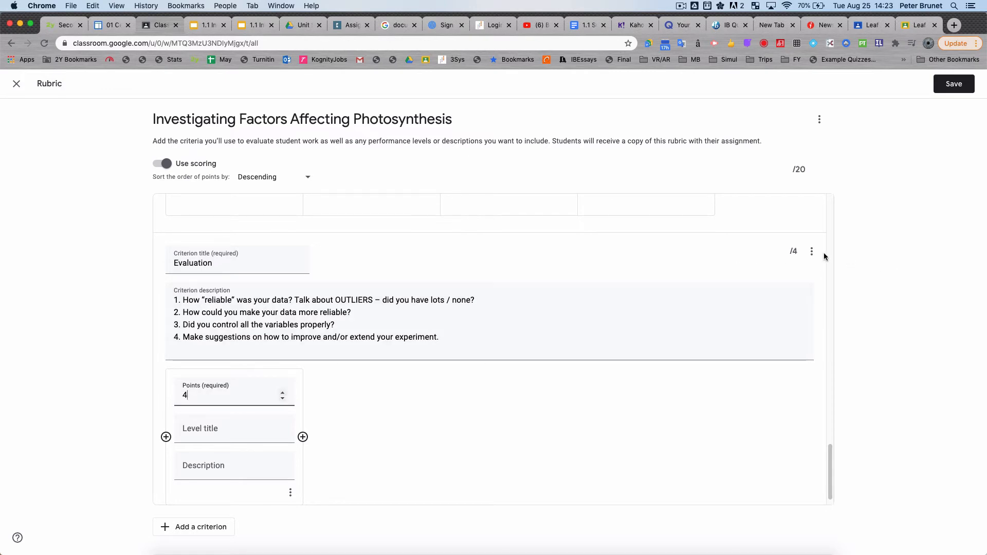
Step: View the Research Question criterion's options without applying any, and save the rubric to the assignment
{"action": "scroll", "coordinate": [710, 312], "scroll_direction": "up", "scroll_amount": 15}
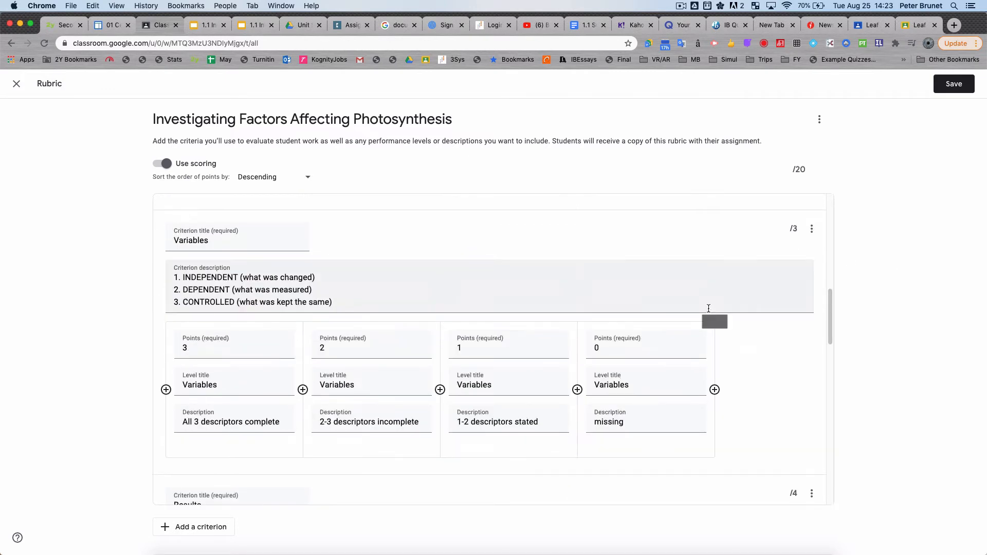
{"action": "scroll", "coordinate": [708, 309], "scroll_direction": "up", "scroll_amount": 5}
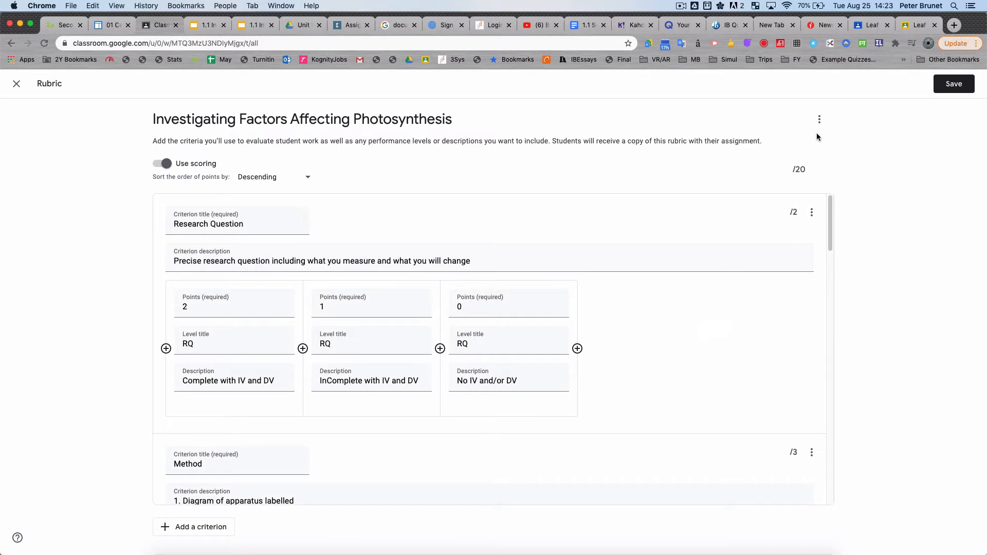
{"action": "left_click", "coordinate": [812, 215]}
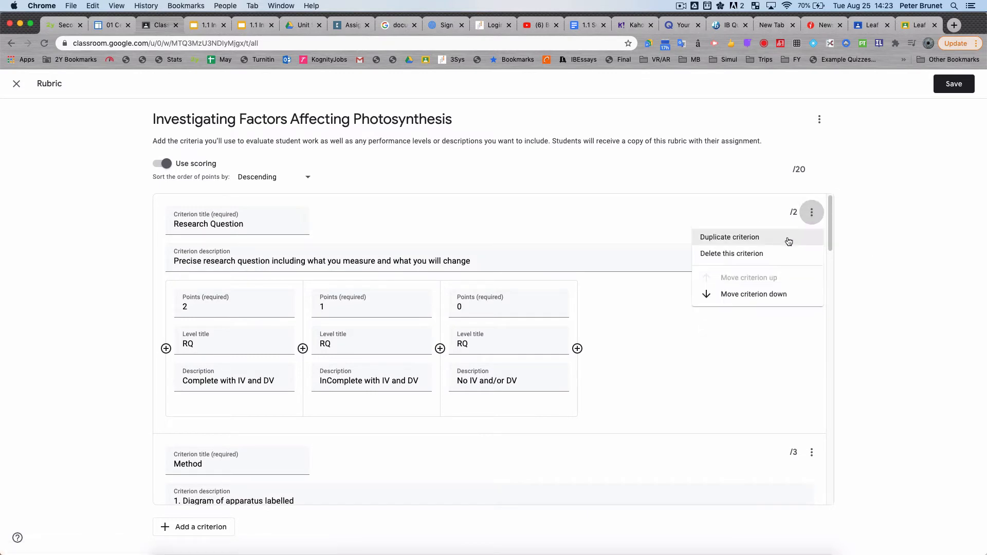
{"action": "left_click", "coordinate": [824, 168]}
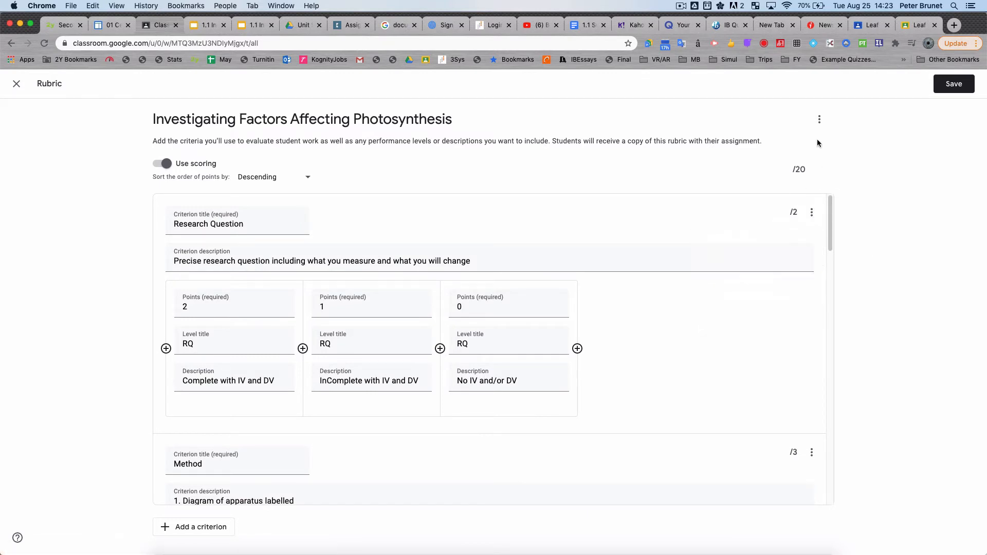
{"action": "left_click", "coordinate": [960, 87]}
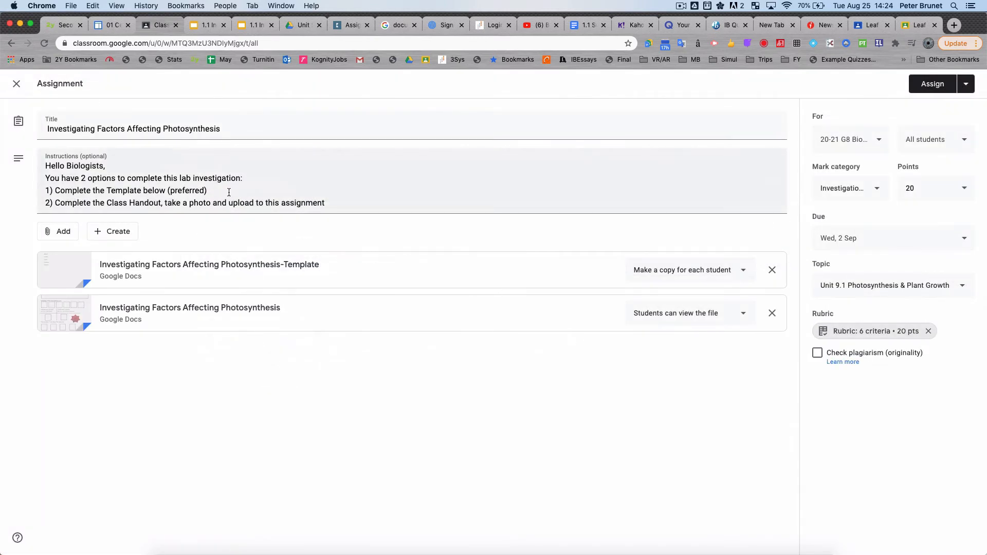
Step: Close the photosynthesis assignment and open the classwork of the CoVid-19 Test class
{"action": "left_click", "coordinate": [17, 84]}
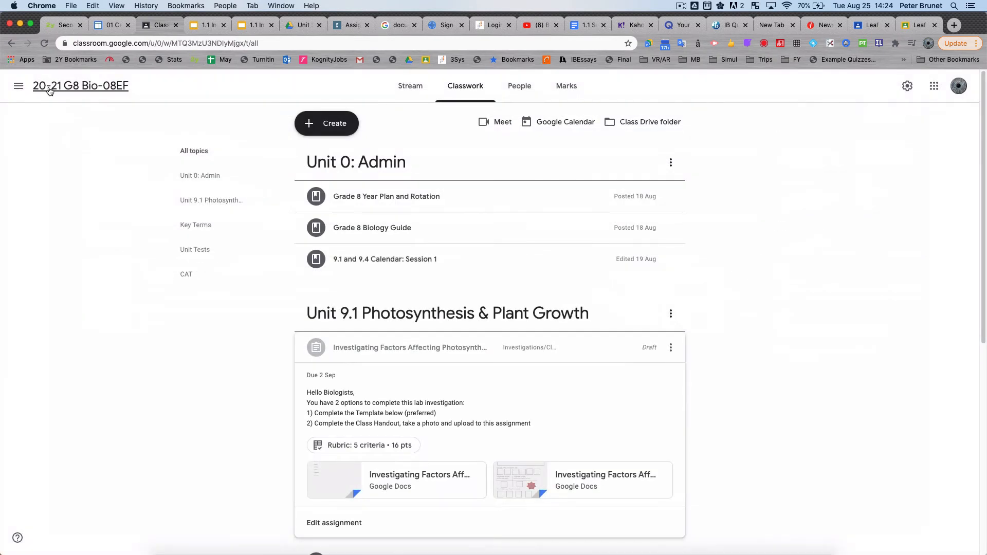
{"action": "left_click", "coordinate": [18, 85]}
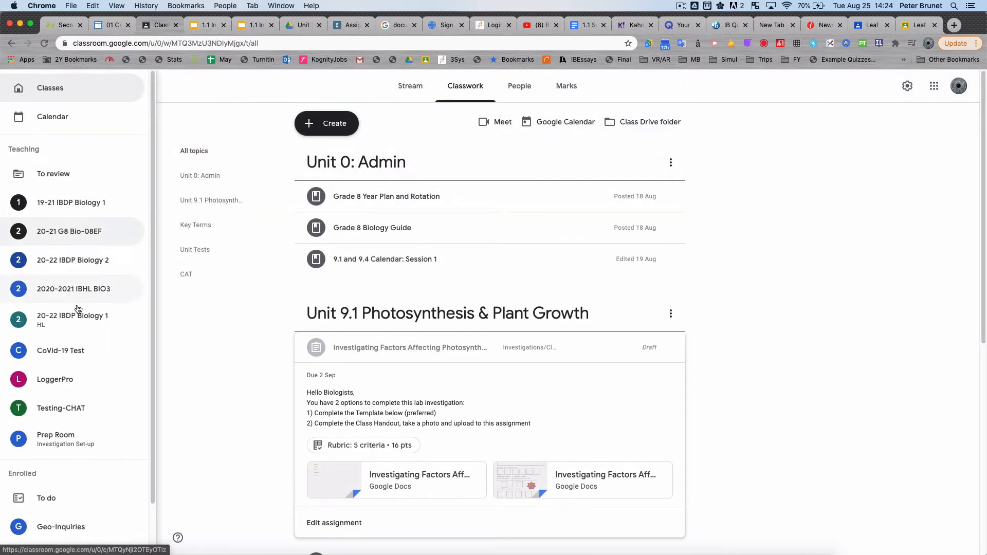
{"action": "left_click", "coordinate": [78, 356]}
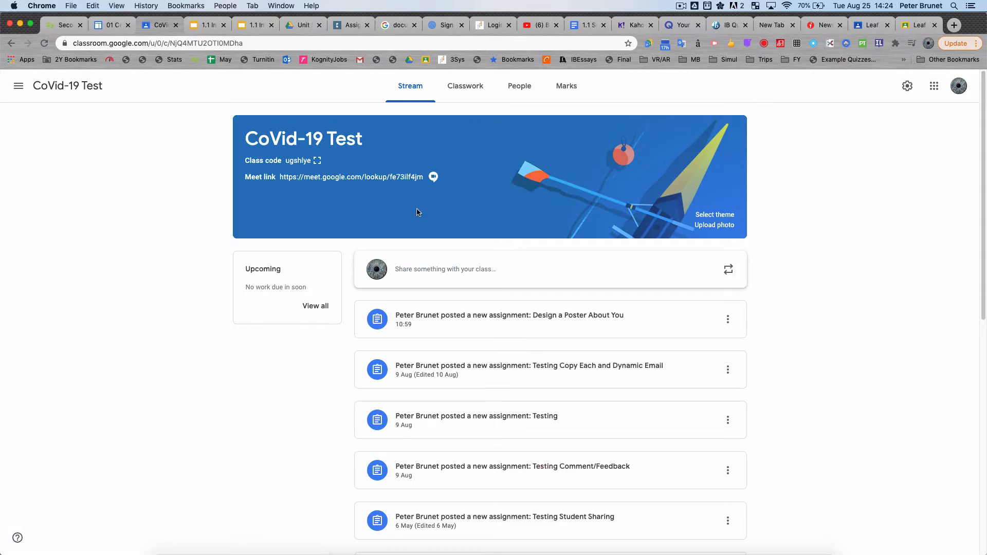
{"action": "left_click", "coordinate": [468, 88]}
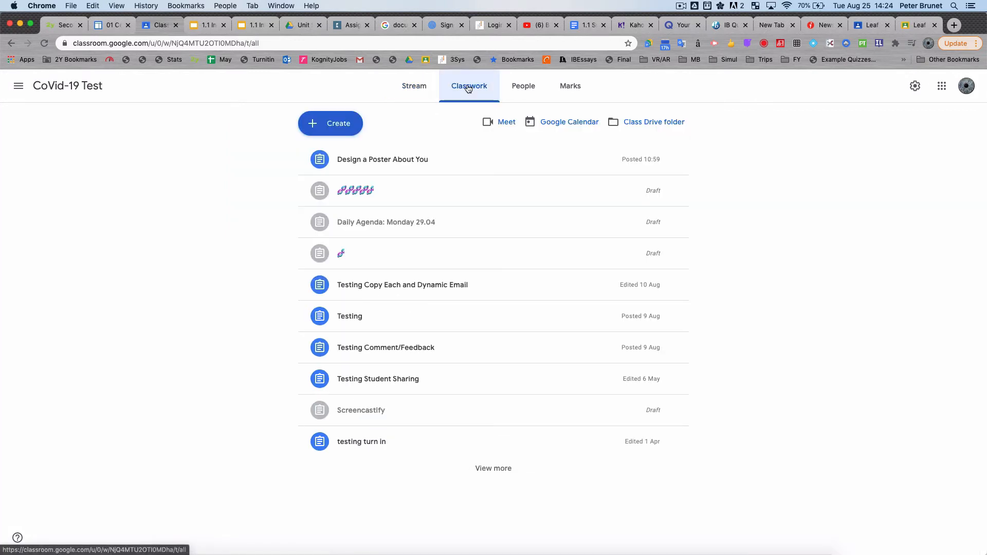
Step: Create a new assignment titled "Testing Rubric" in the CoVid-19 Test class
{"action": "left_click", "coordinate": [326, 130]}
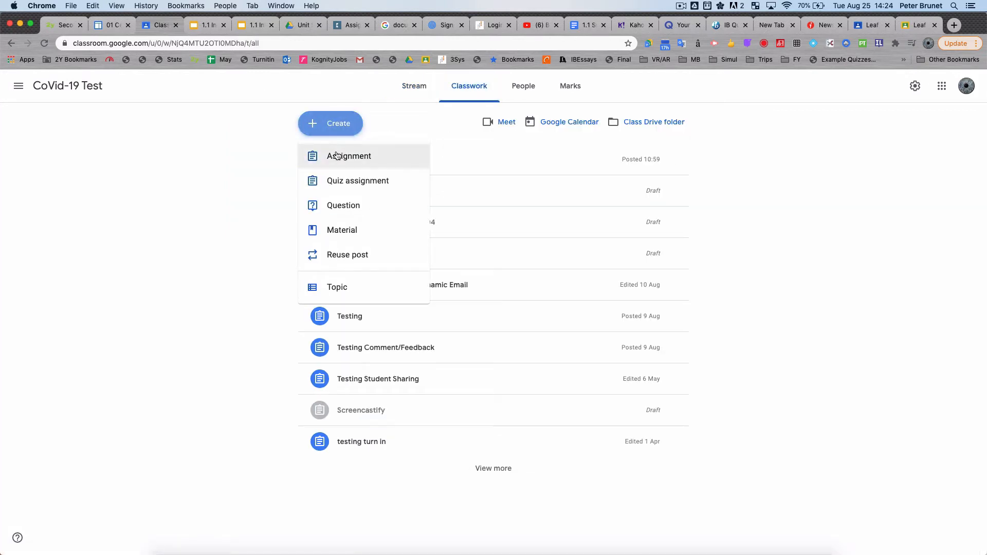
{"action": "left_click", "coordinate": [337, 156]}
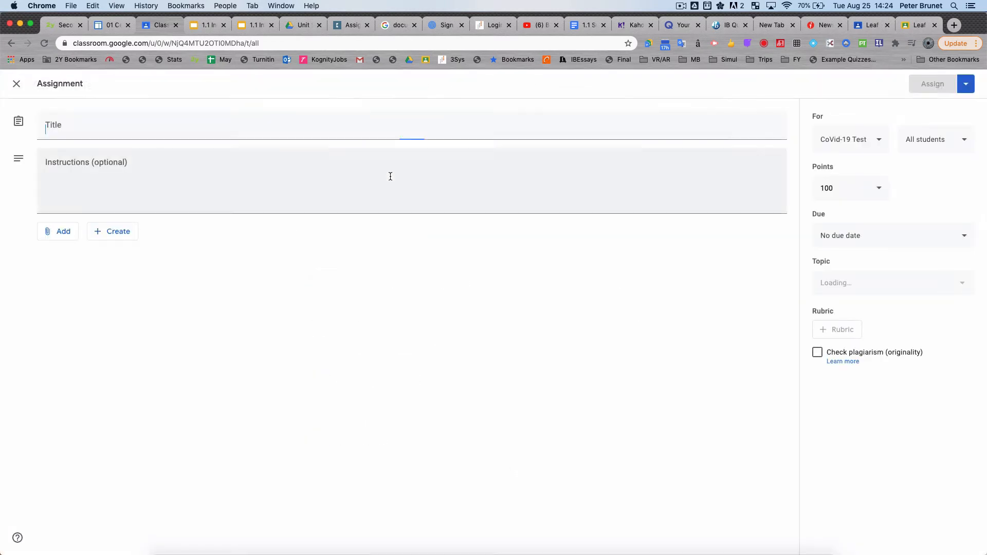
{"action": "type", "text": "Testing Rubric"}
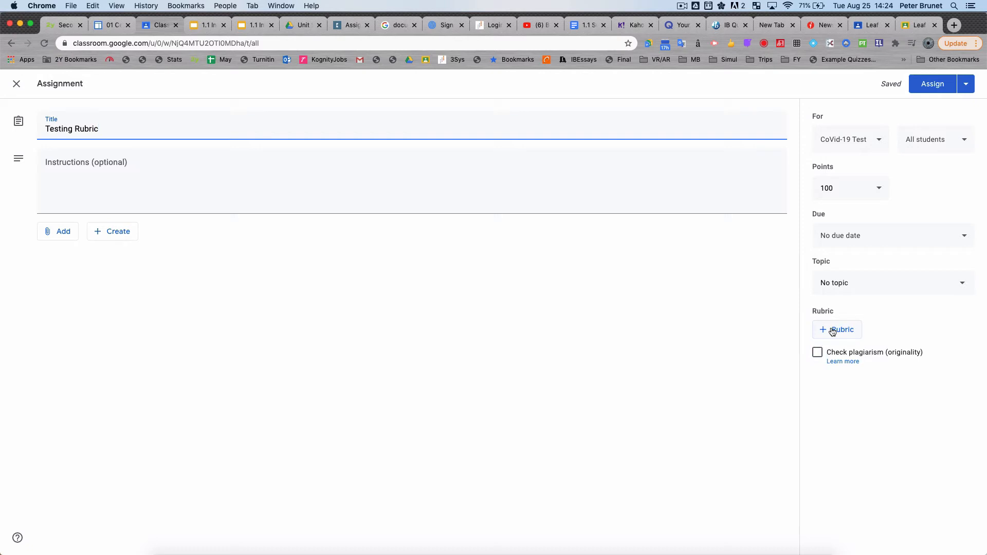
Step: Reuse the "Investigating Factors Affecting Photosynthesis" rubric from the 20-21 G8 Bio-08EF class and assign the Testing Rubric assignment
{"action": "left_click", "coordinate": [833, 332]}
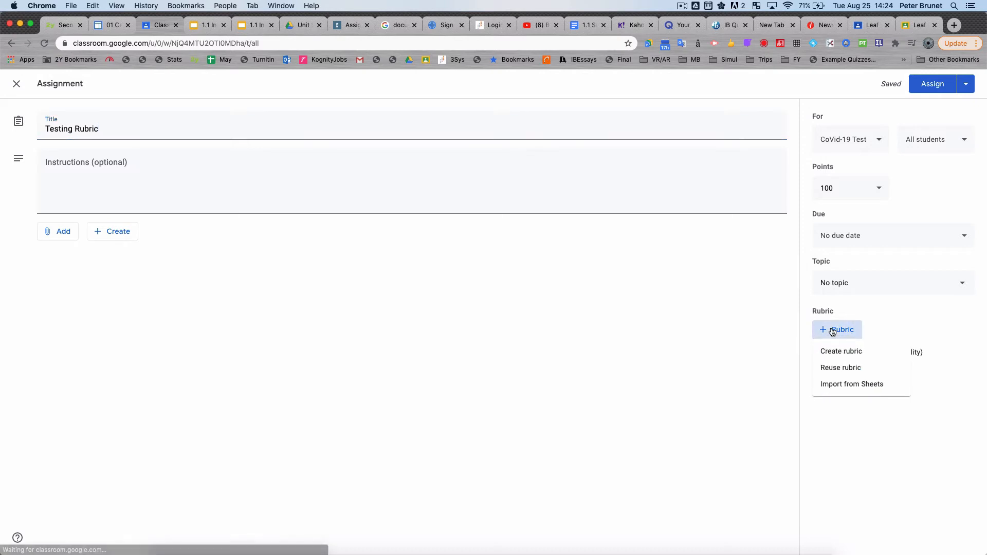
{"action": "left_click", "coordinate": [841, 368]}
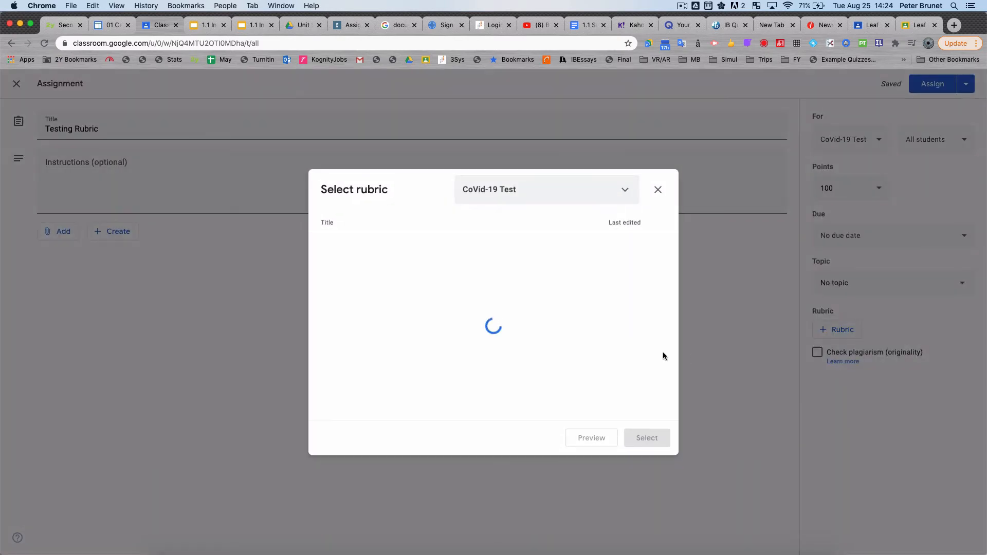
{"action": "left_click", "coordinate": [626, 188]}
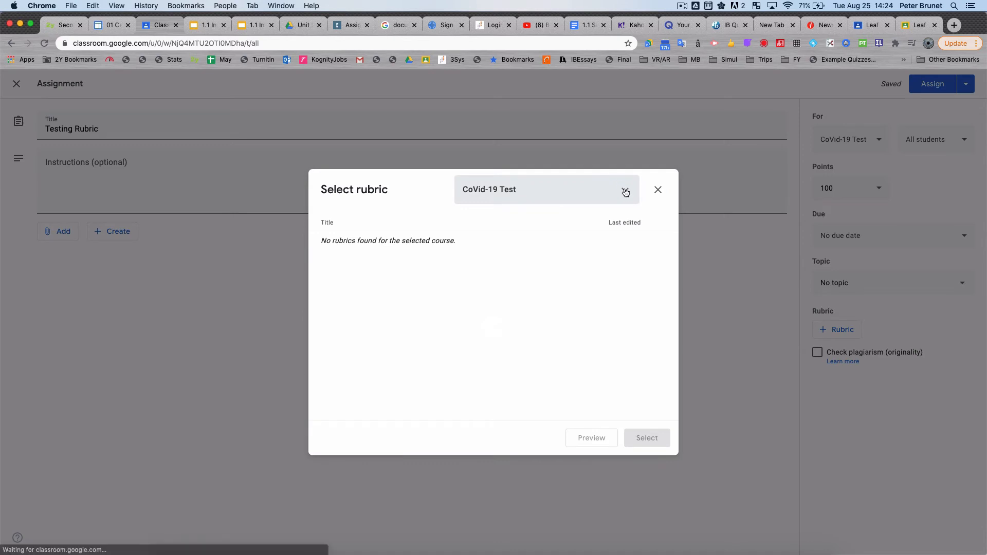
{"action": "left_click", "coordinate": [525, 250]}
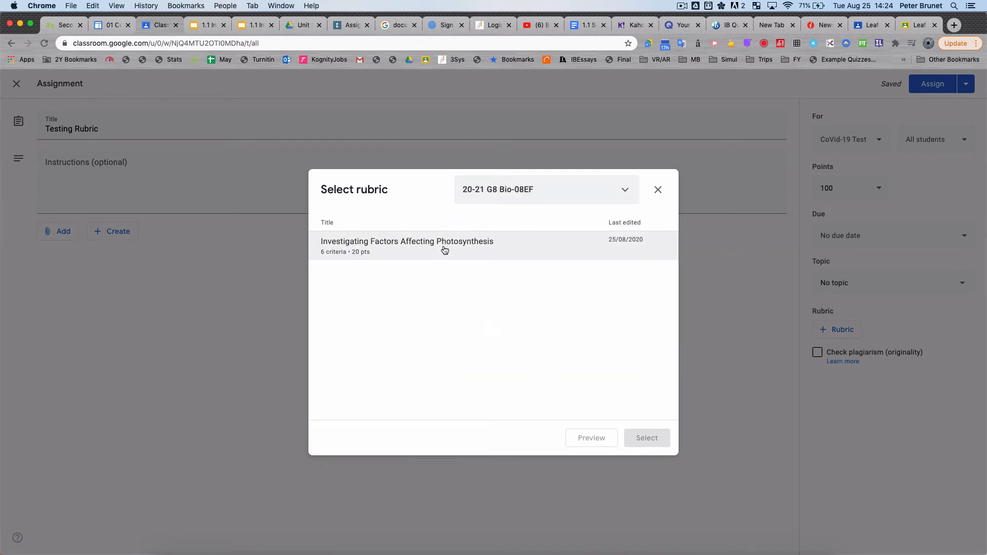
{"action": "left_click", "coordinate": [443, 249]}
{"action": "left_click", "coordinate": [647, 438]}
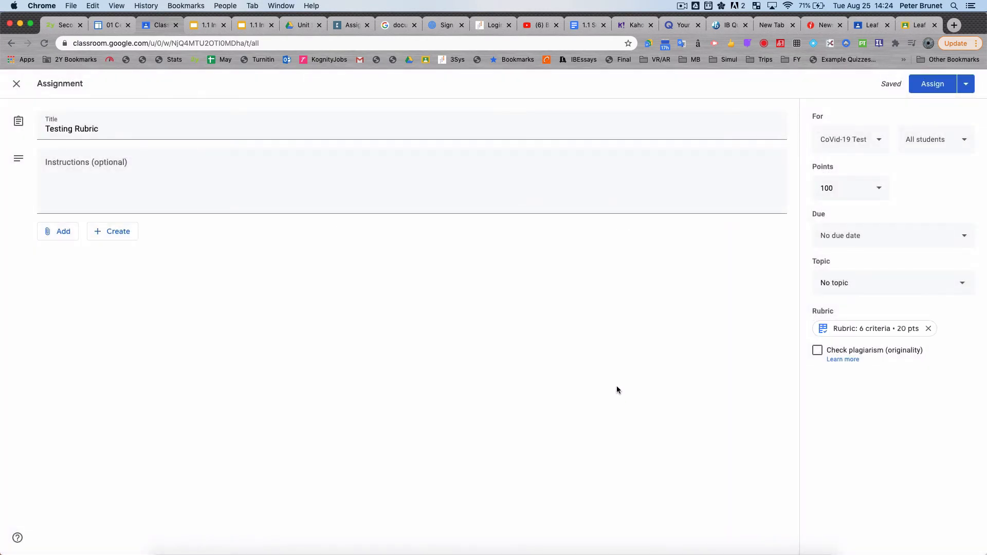
{"action": "left_click", "coordinate": [925, 86]}
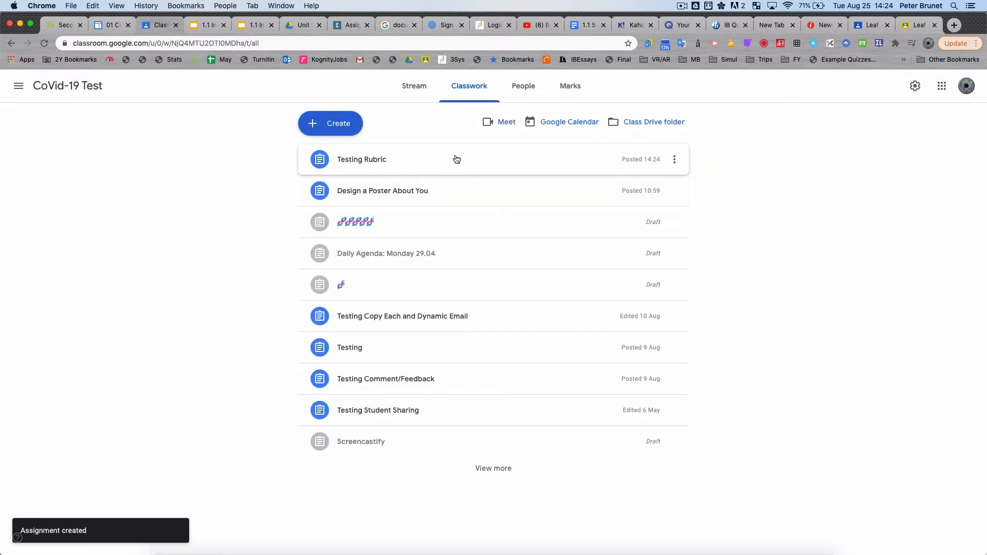
Step: Switch to the student account's browser window, refresh the class's classwork and open the Testing Rubric assignment
{"action": "key", "text": "ctrl+Up"}
{"action": "left_click", "coordinate": [493, 85]}
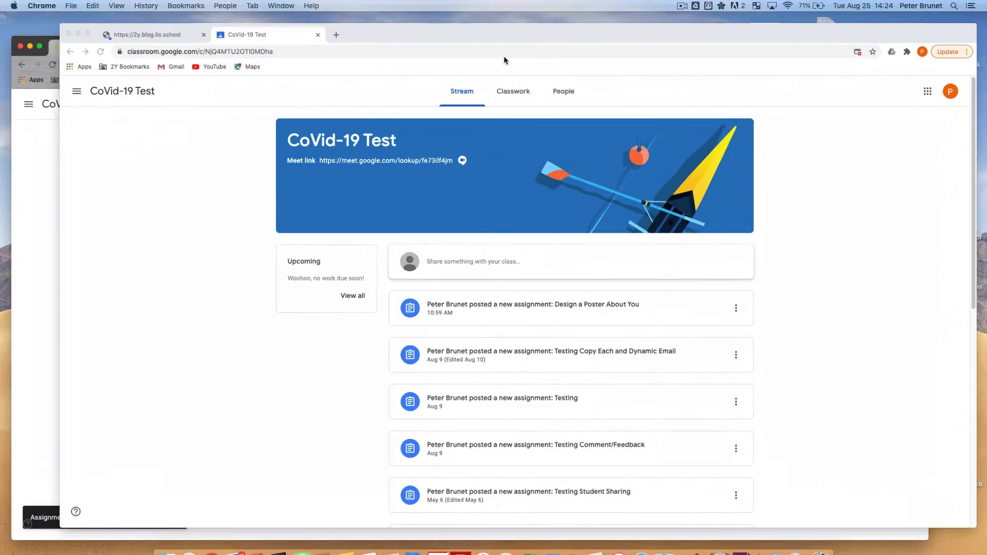
{"action": "left_click", "coordinate": [491, 86]}
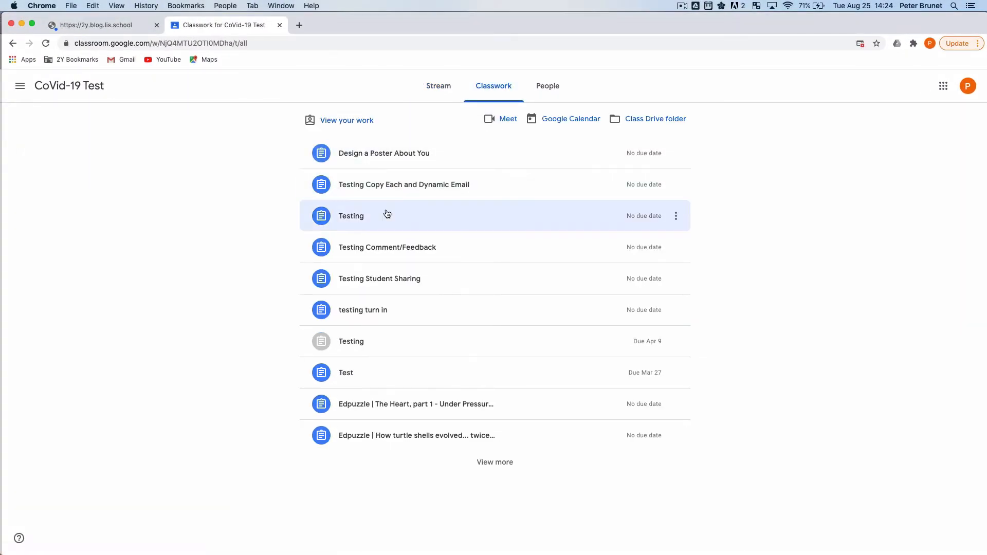
{"action": "left_click", "coordinate": [45, 45]}
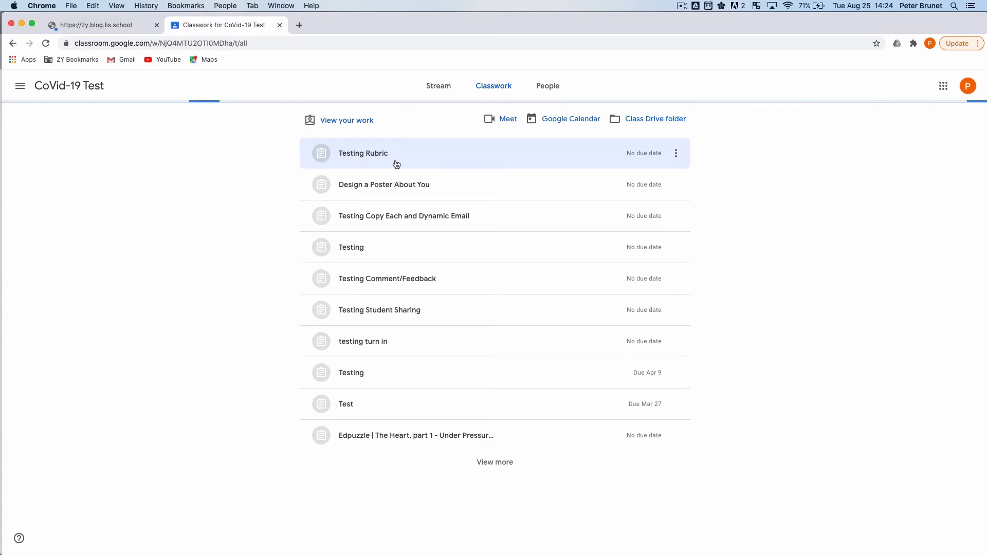
{"action": "left_click", "coordinate": [381, 160]}
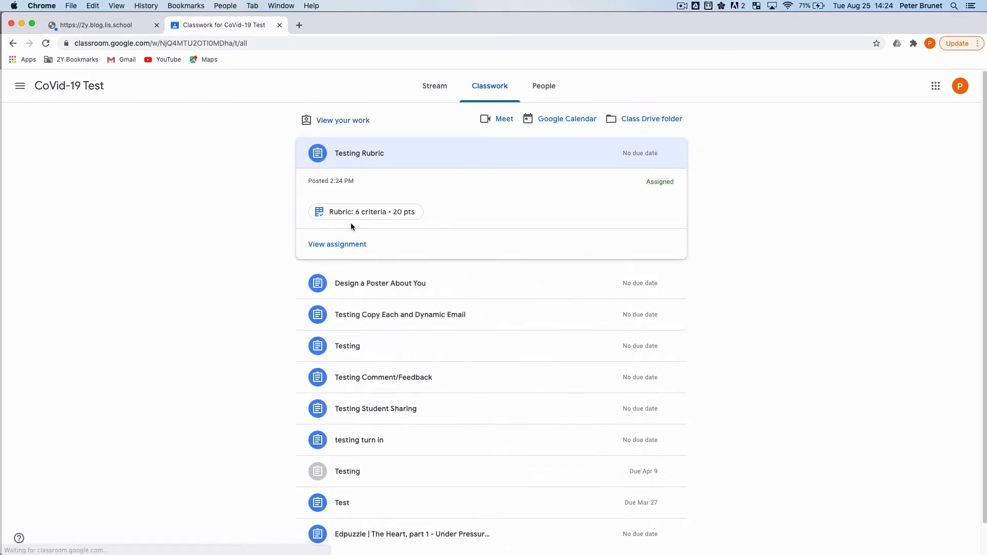
{"action": "left_click", "coordinate": [352, 245]}
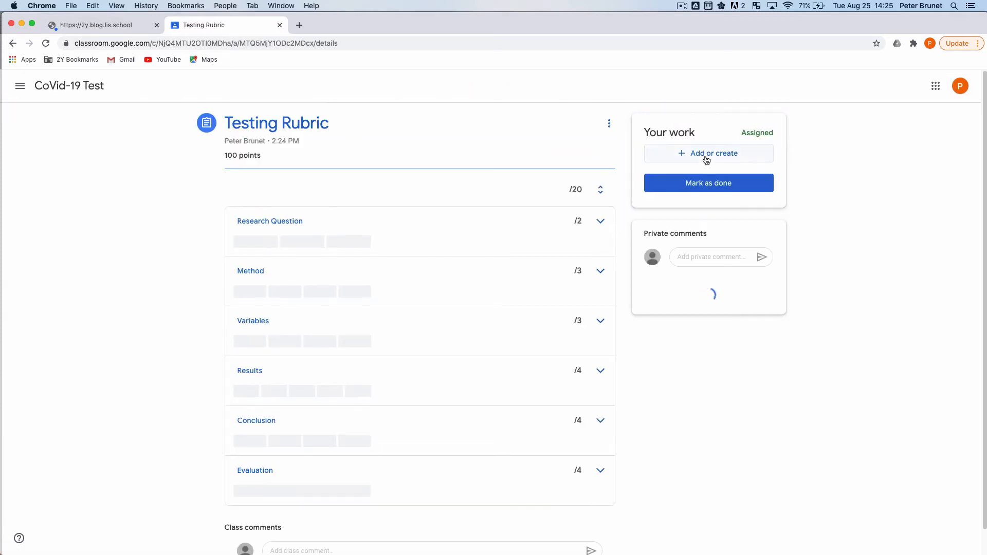
Step: Create a Google Docs file as the student's work for the assignment and write "Testing" in it
{"action": "left_click", "coordinate": [707, 154]}
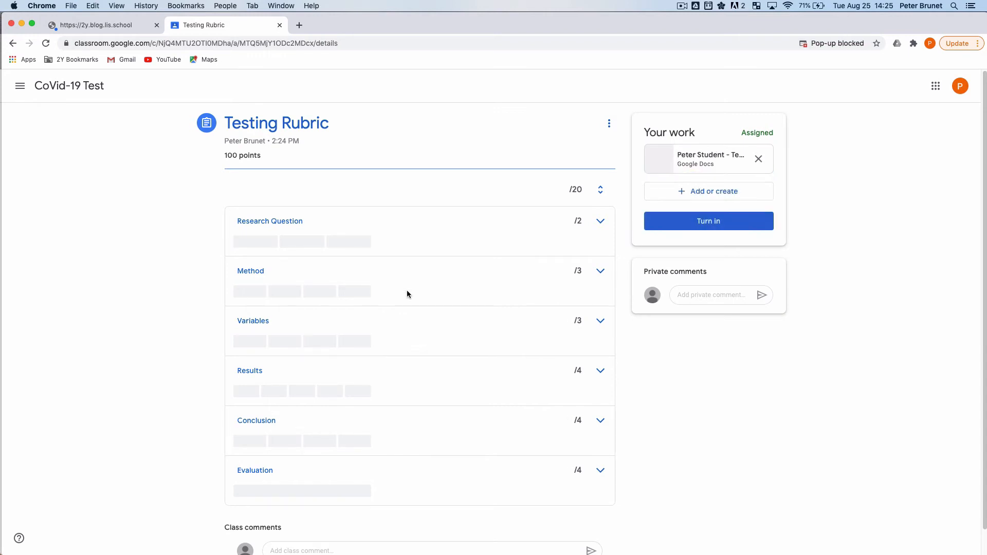
{"action": "left_click", "coordinate": [706, 161]}
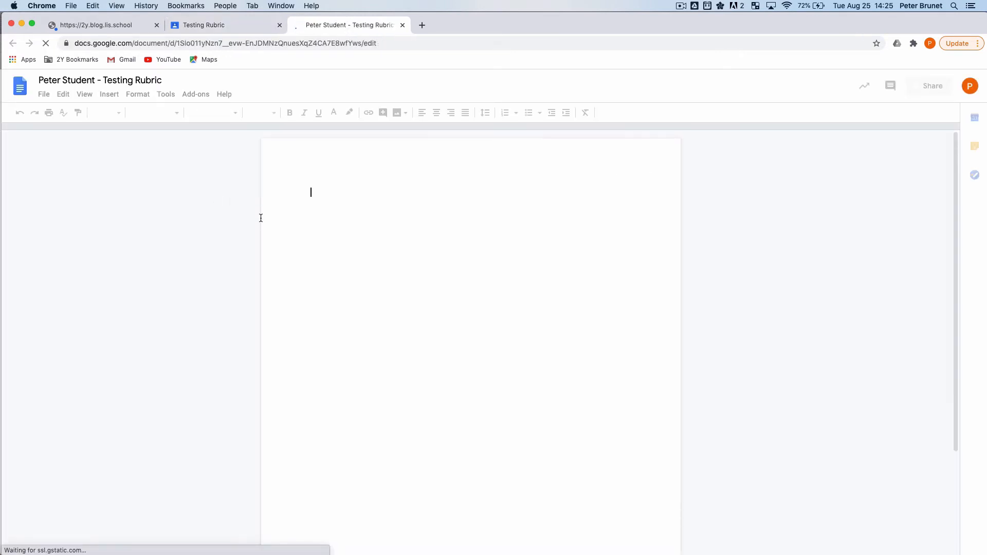
{"action": "type", "text": "Testing"}
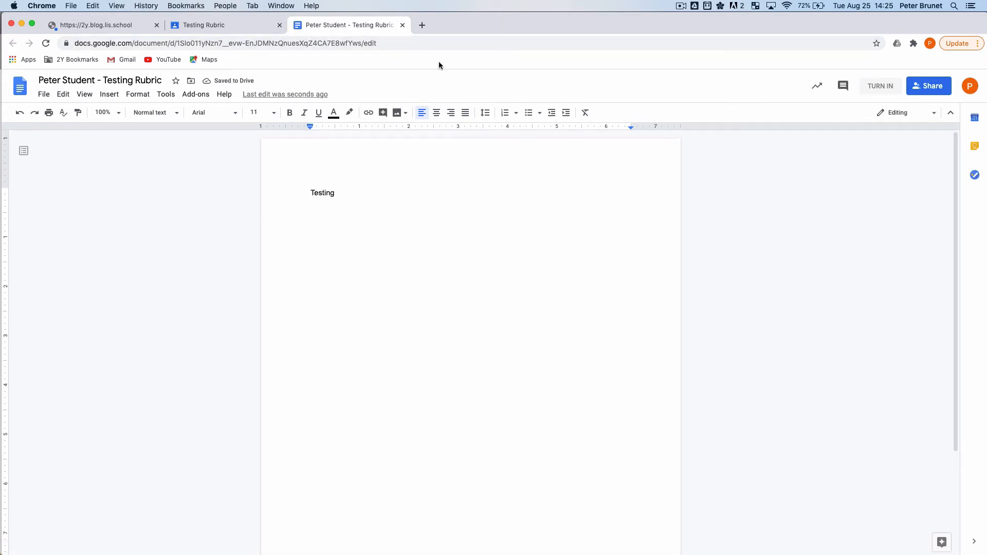
Step: Switch back to the teacher's browser window and open the student's attached document from the Testing Rubric student work
{"action": "key", "text": "ctrl+Up"}
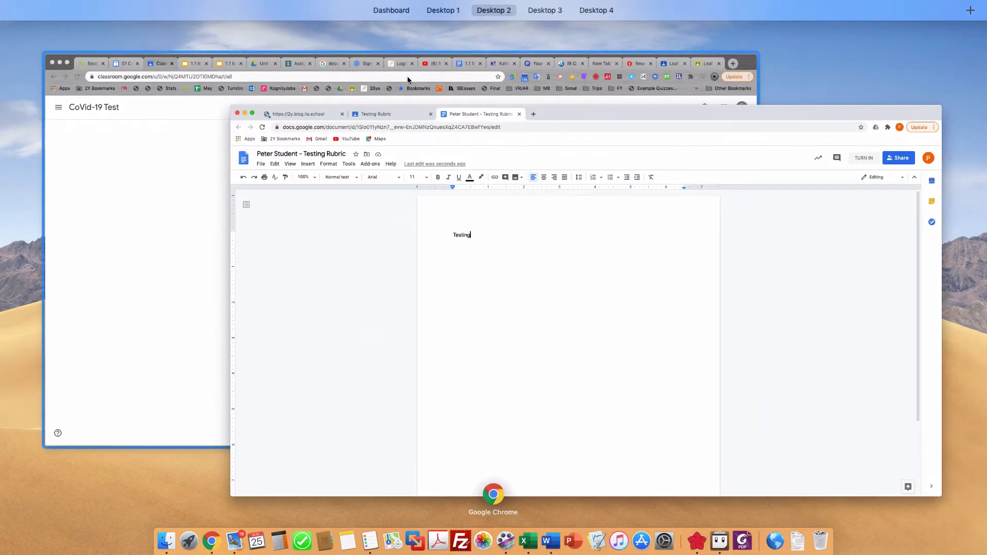
{"action": "left_click", "coordinate": [175, 187]}
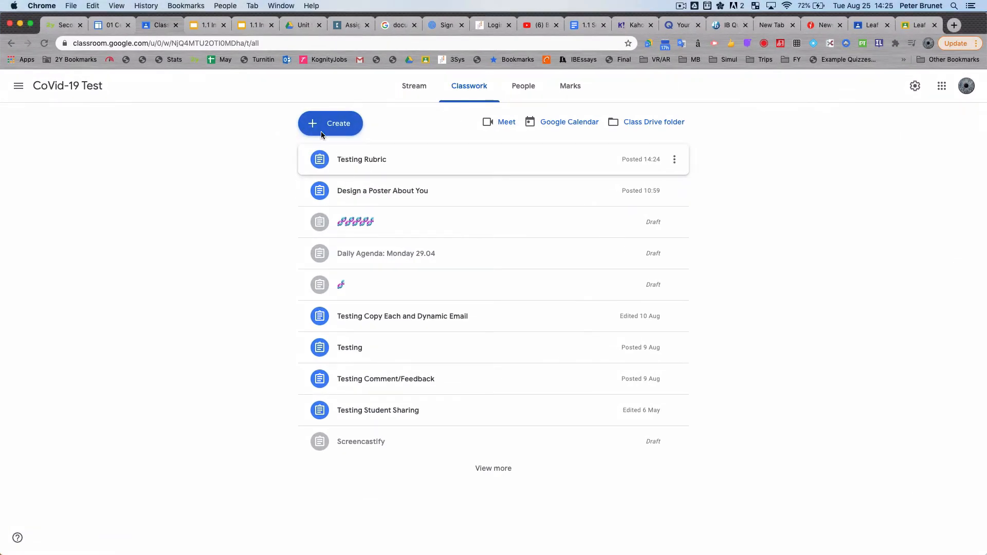
{"action": "left_click", "coordinate": [575, 169]}
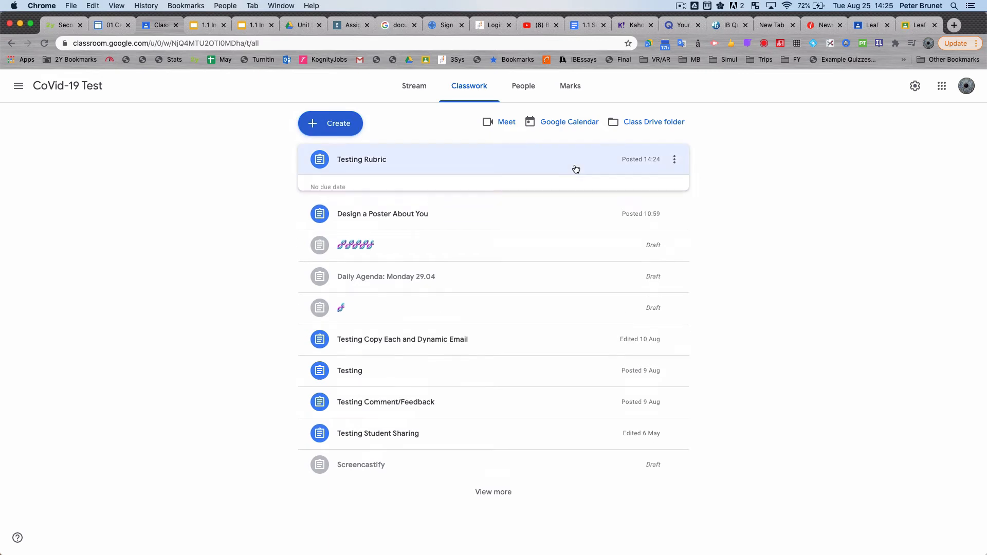
{"action": "left_click", "coordinate": [635, 211]}
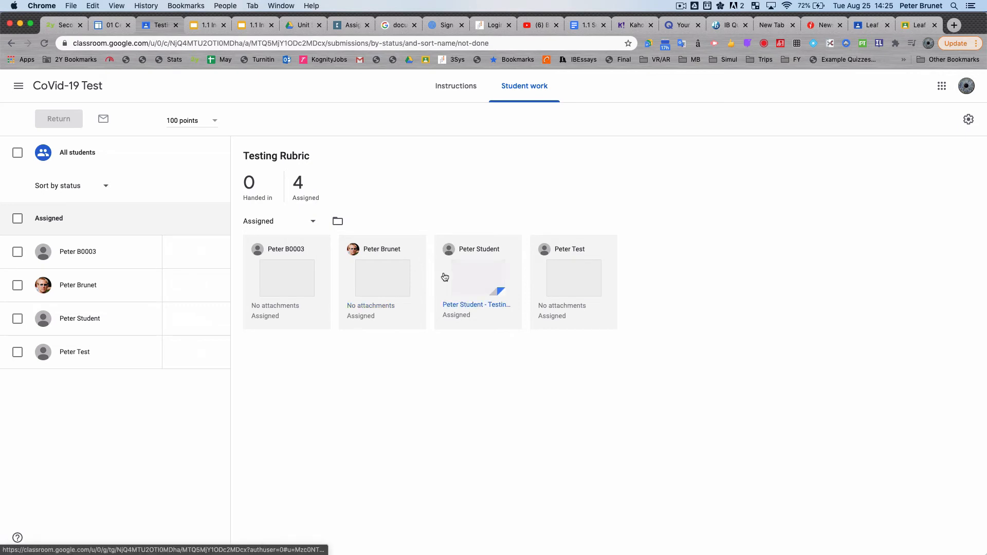
{"action": "left_click", "coordinate": [473, 282]}
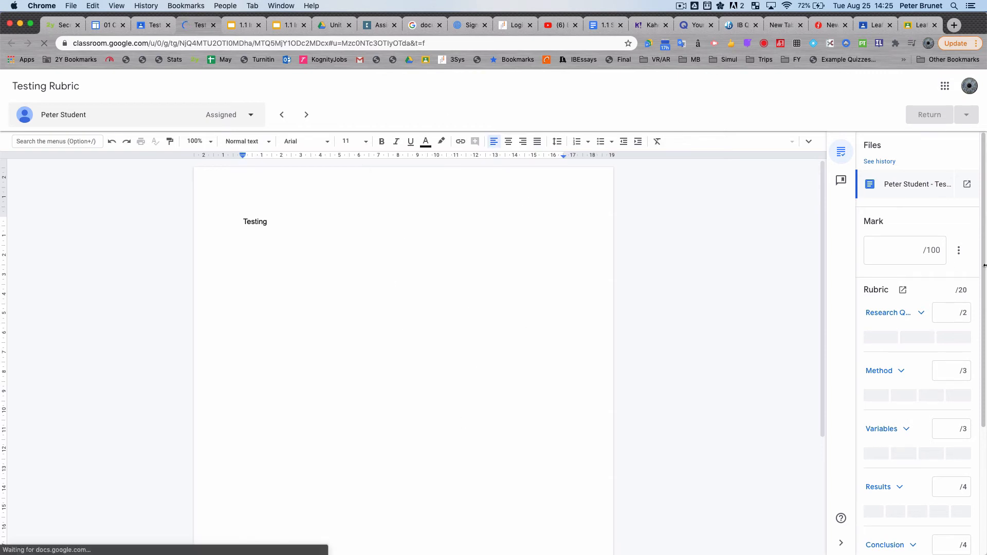
Step: Score the Research Question criterion 1 point and check the level descriptors of Research Question, Method and Variables
{"action": "left_click", "coordinate": [956, 317]}
{"action": "type", "text": "1"}
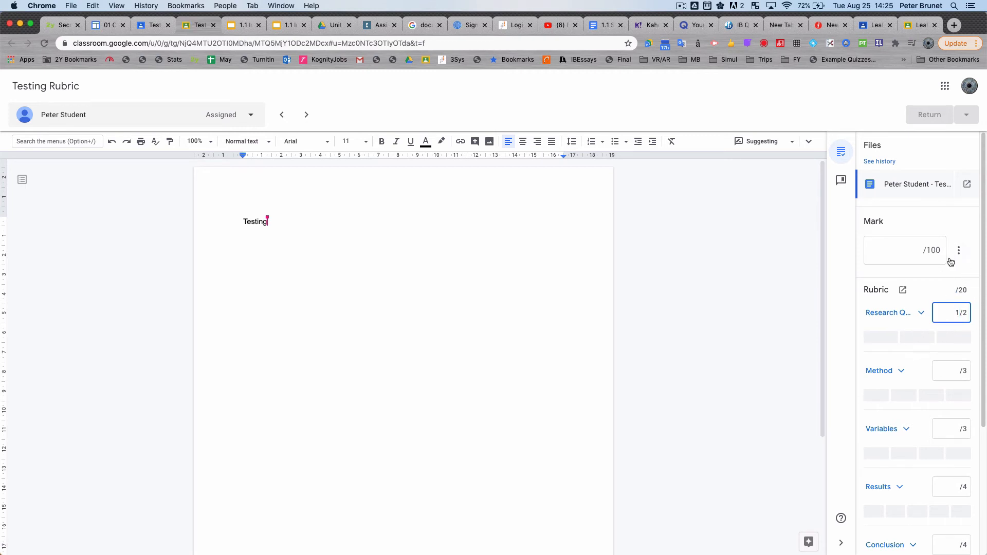
{"action": "left_click", "coordinate": [921, 314]}
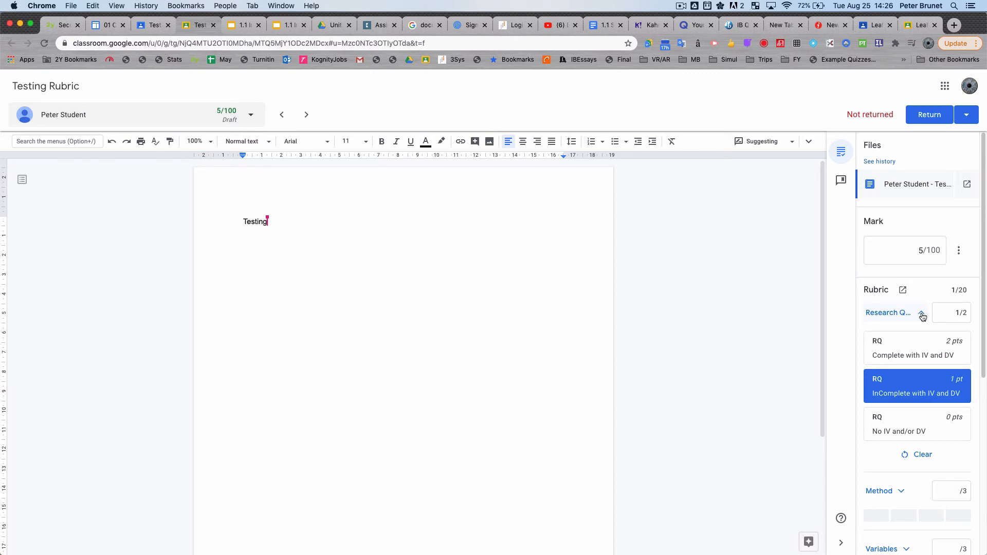
{"action": "left_click", "coordinate": [922, 314]}
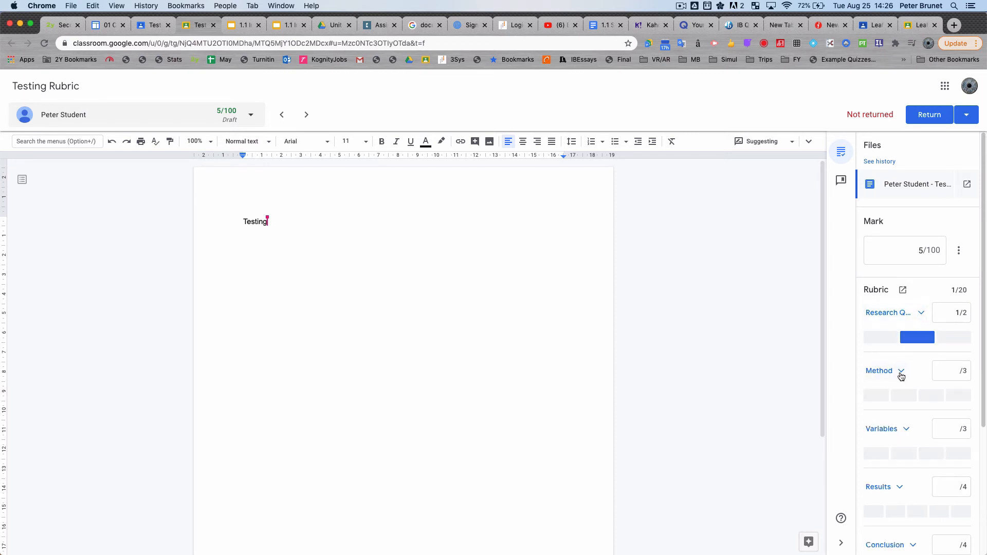
{"action": "left_click", "coordinate": [902, 373]}
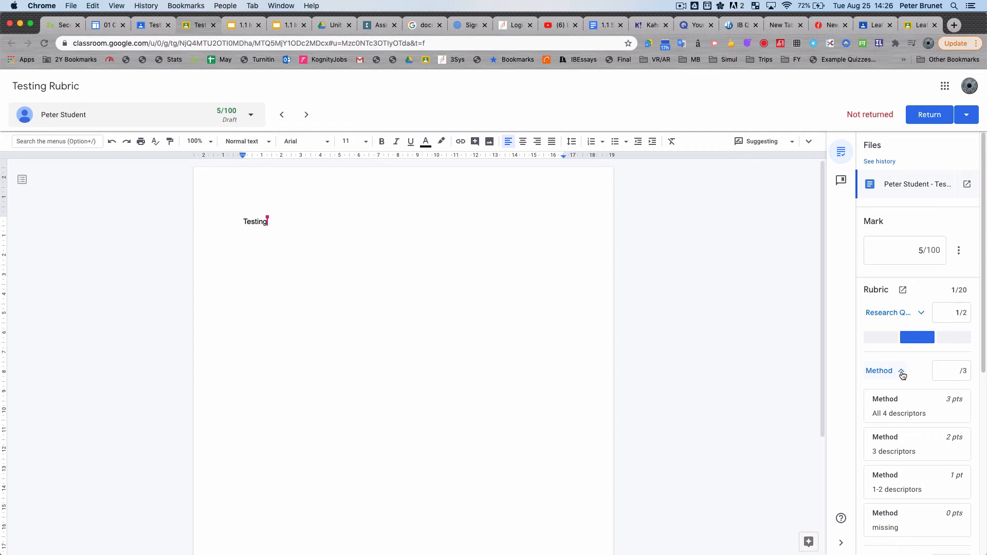
{"action": "left_click", "coordinate": [903, 374]}
{"action": "left_click", "coordinate": [908, 431]}
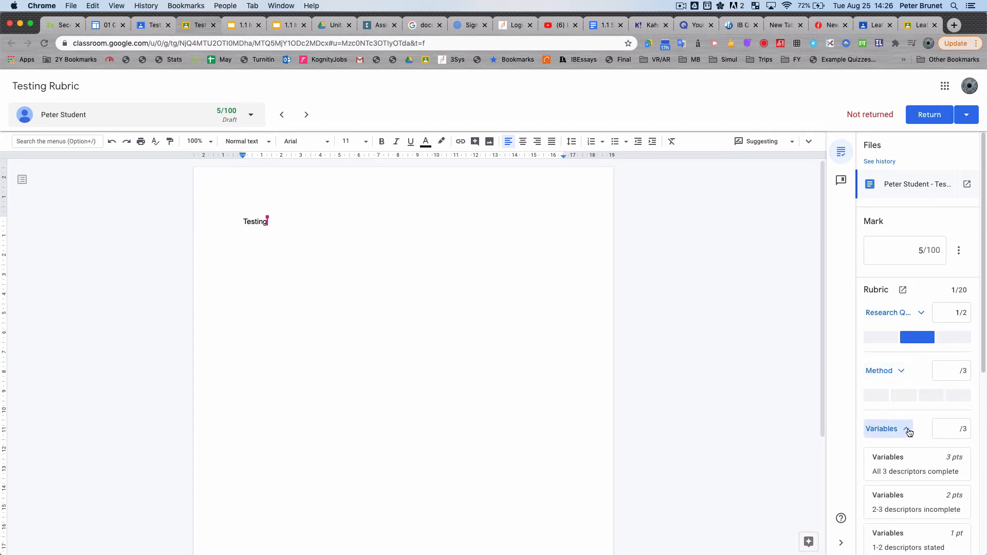
{"action": "left_click", "coordinate": [907, 430]}
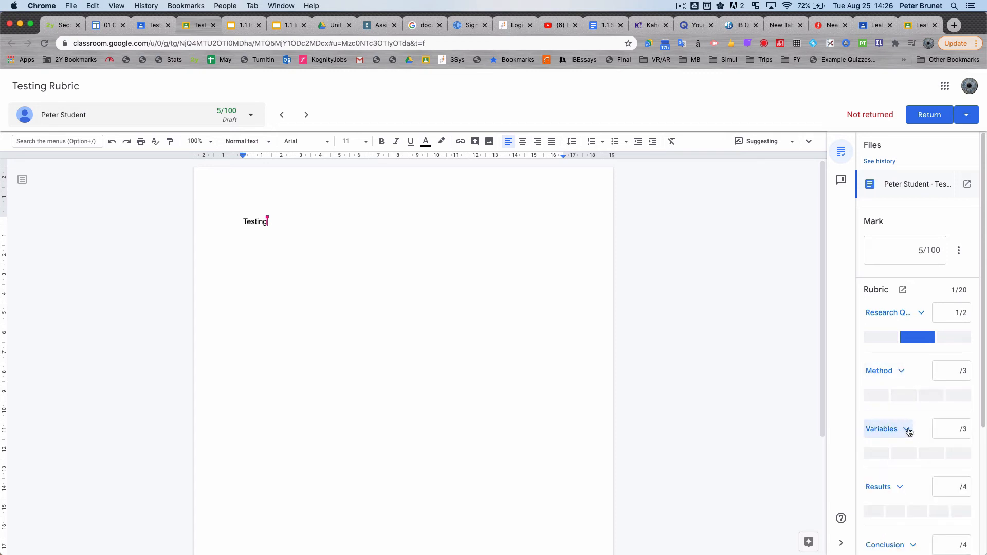
Step: Score the remaining rubric criteria: Method 2, Variables 3, Results 2, Conclusion 4 and Evaluation 3
{"action": "left_click", "coordinate": [955, 369]}
{"action": "type", "text": "2"}
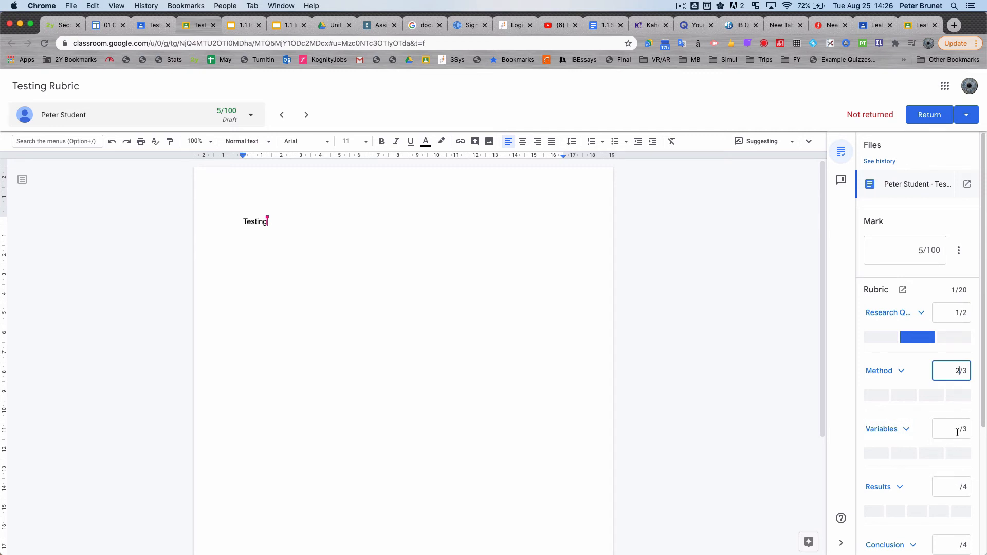
{"action": "left_click", "coordinate": [959, 430]}
{"action": "scroll", "coordinate": [961, 458], "scroll_direction": "down", "scroll_amount": 3}
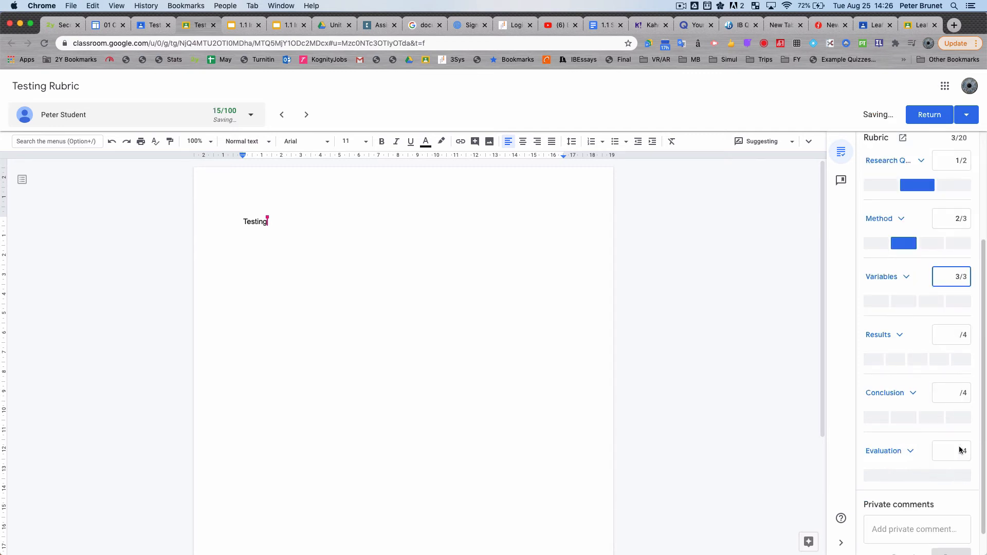
{"action": "left_click", "coordinate": [957, 335]}
{"action": "type", "text": "2"}
{"action": "left_click", "coordinate": [955, 390]}
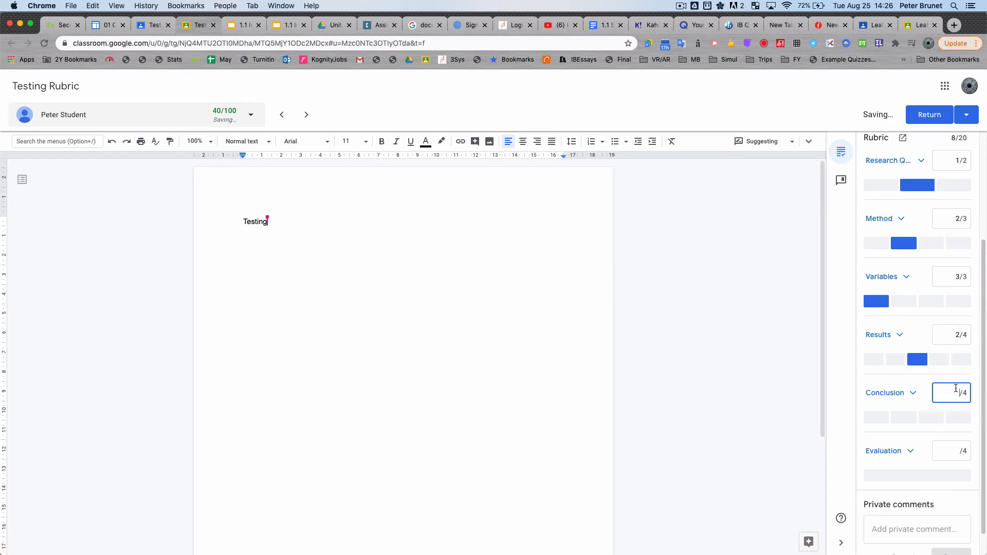
{"action": "type", "text": "4"}
{"action": "left_click", "coordinate": [956, 454]}
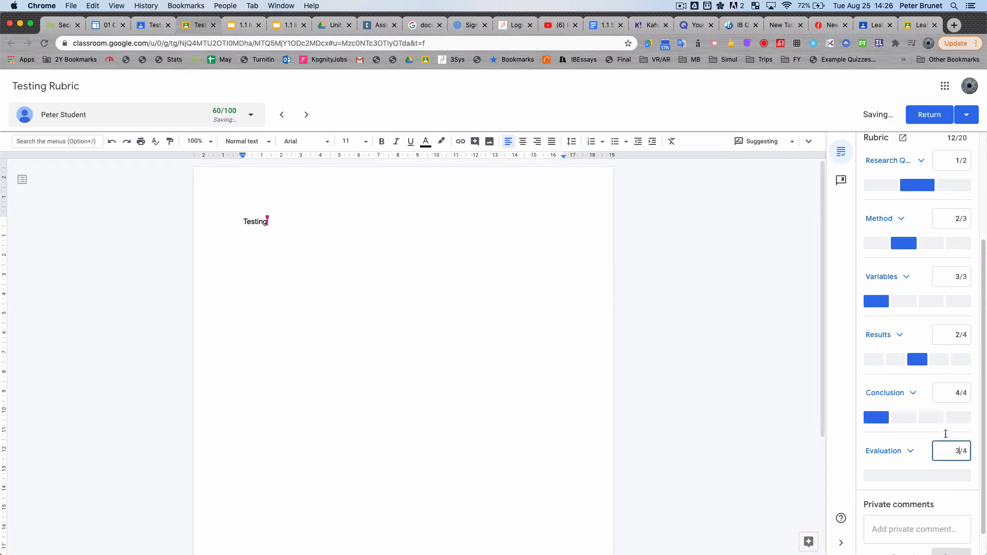
Step: Change the assignment's total points to 20
{"action": "scroll", "coordinate": [947, 304], "scroll_direction": "up", "scroll_amount": 3}
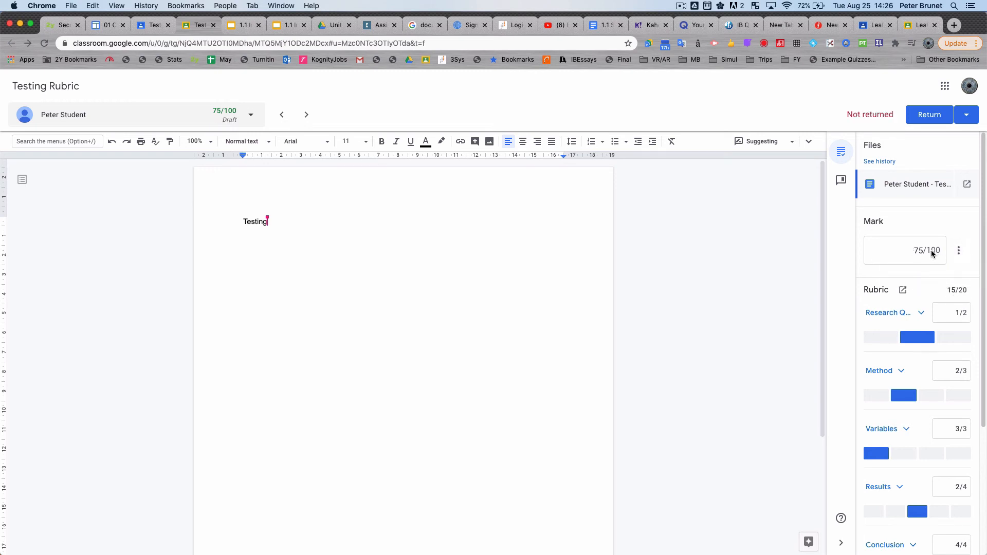
{"action": "left_click", "coordinate": [961, 251]}
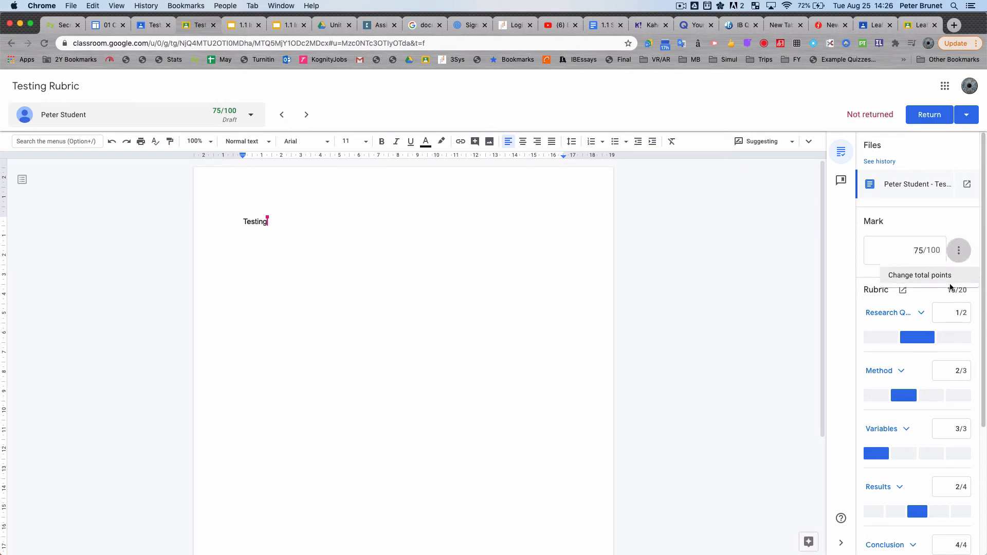
{"action": "left_click", "coordinate": [921, 275]}
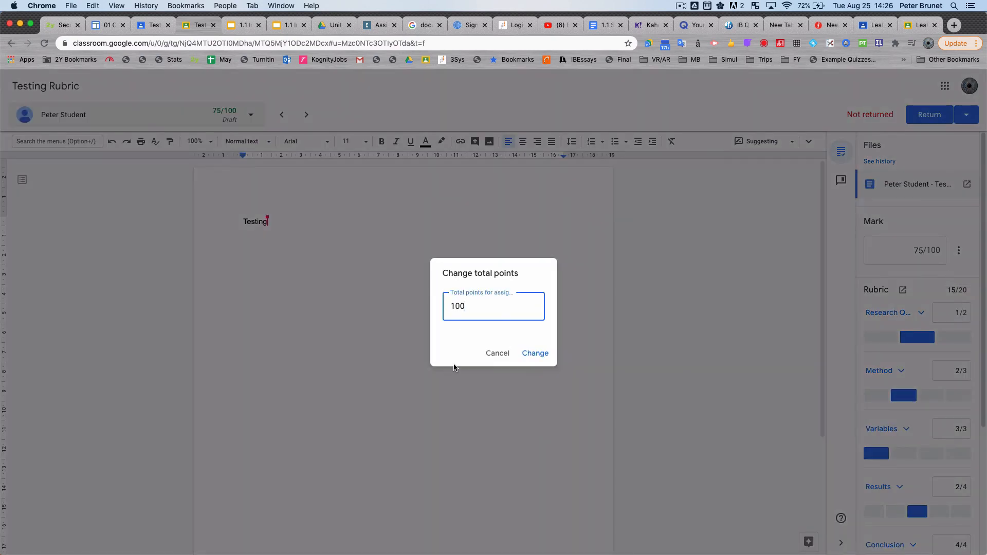
{"action": "key", "text": "BackSpace"}
{"action": "key", "text": "BackSpace"}
{"action": "key", "text": "BackSpace"}
{"action": "type", "text": "20"}
{"action": "left_click", "coordinate": [530, 354]}
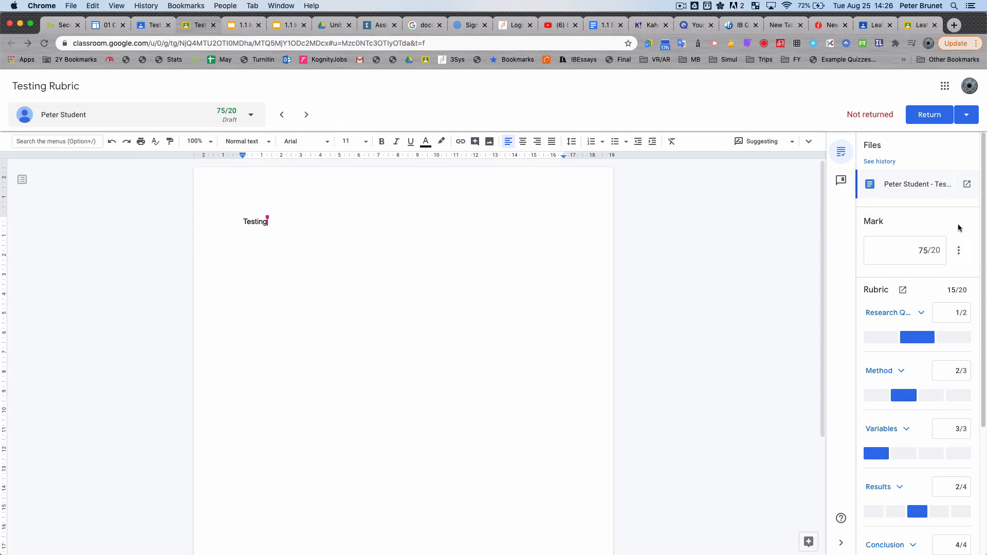
Step: Reload the submission page and clear the student's overall mark, leaving the rubric scores in place
{"action": "left_click", "coordinate": [45, 43]}
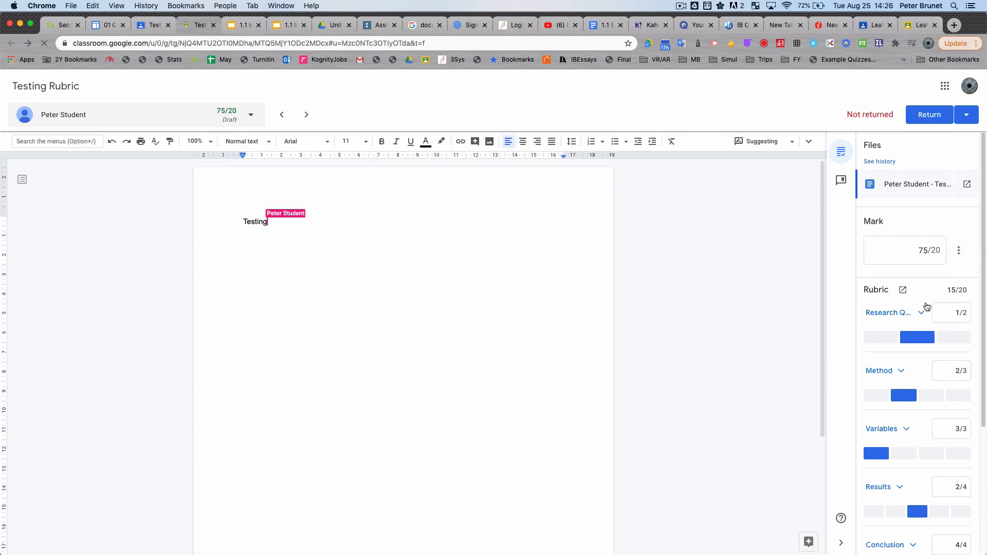
{"action": "scroll", "coordinate": [901, 317], "scroll_direction": "down", "scroll_amount": 5}
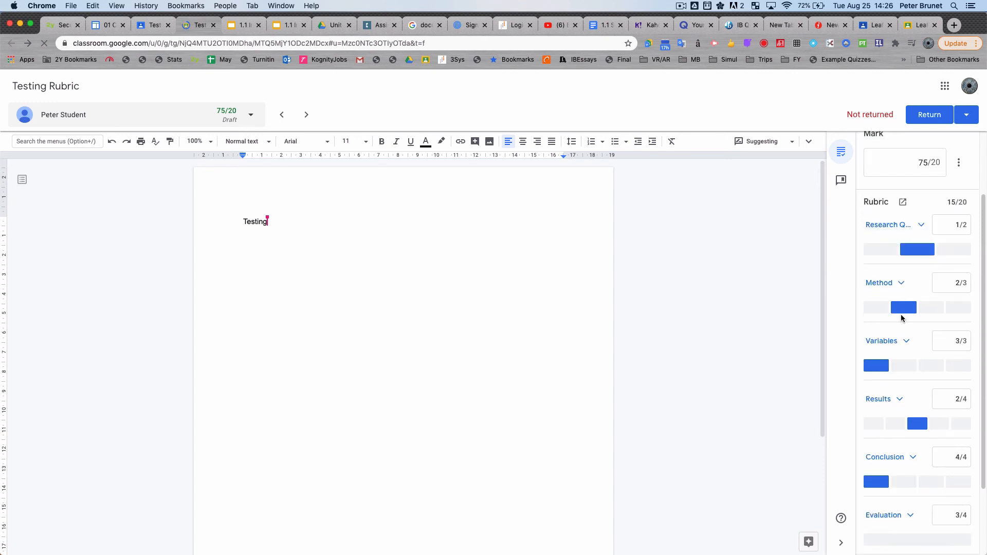
{"action": "scroll", "coordinate": [903, 319], "scroll_direction": "up", "scroll_amount": 5}
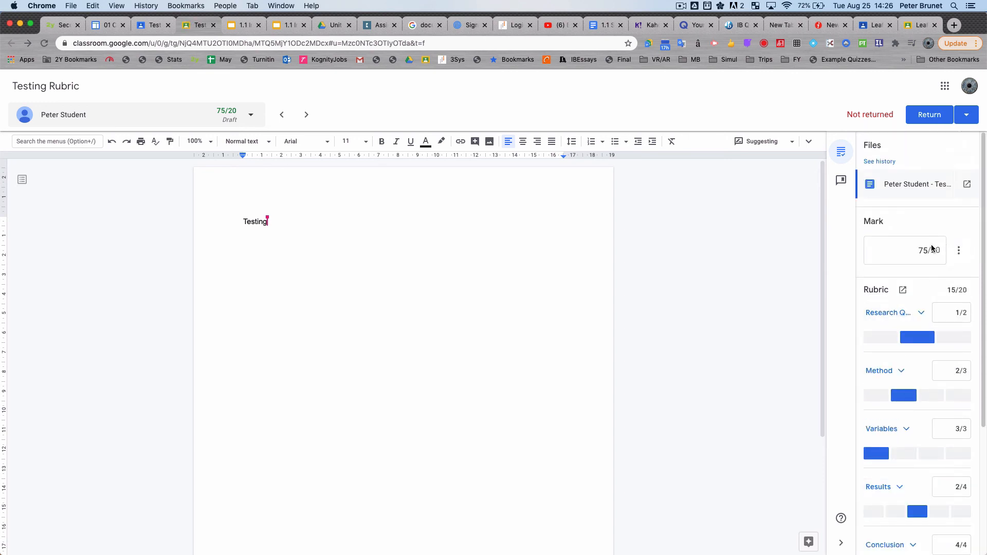
{"action": "left_click", "coordinate": [926, 250]}
{"action": "double_click", "coordinate": [925, 250]}
{"action": "key", "text": "BackSpace"}
{"action": "left_click", "coordinate": [951, 231]}
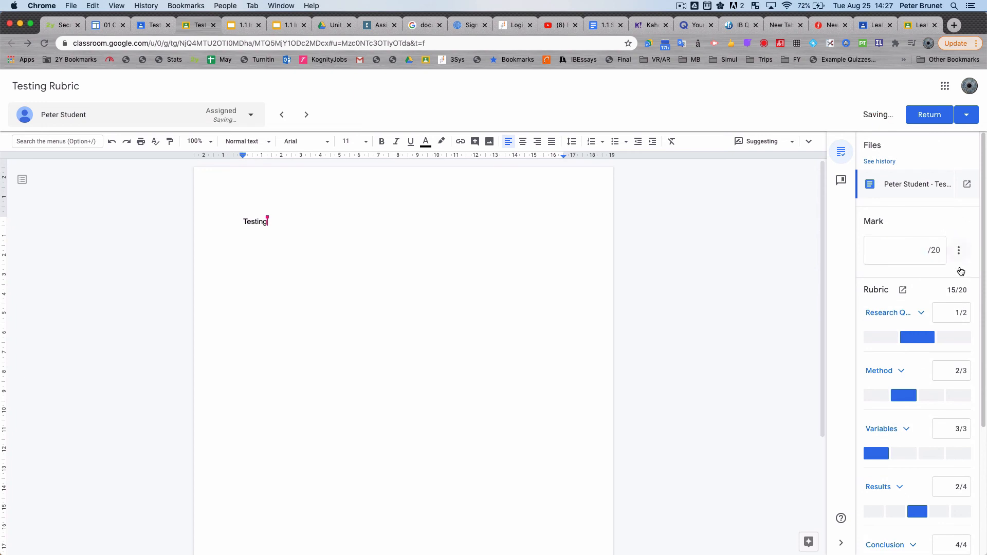
Step: Rescore the Research Question criterion at 2 points using its rating levels
{"action": "scroll", "coordinate": [964, 267], "scroll_direction": "down", "scroll_amount": 4}
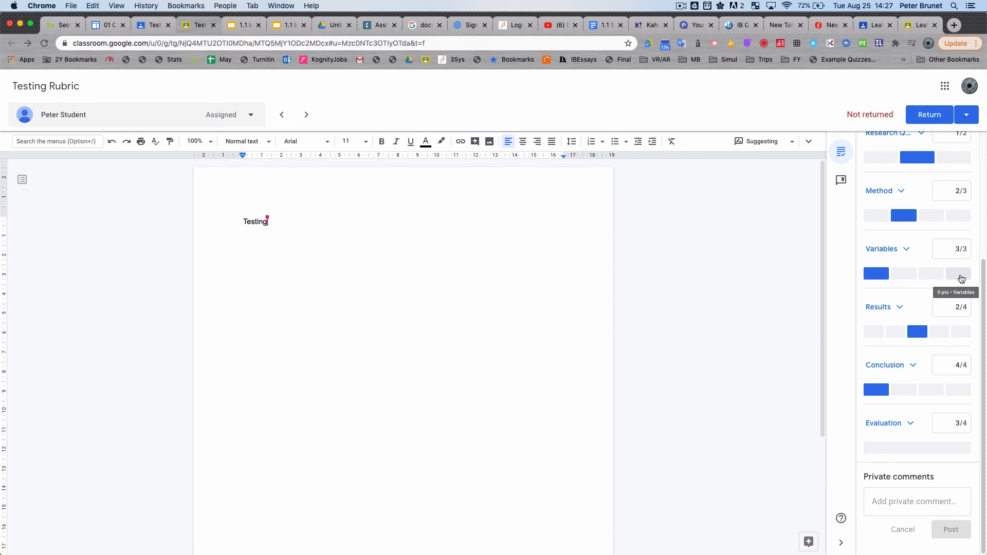
{"action": "scroll", "coordinate": [930, 274], "scroll_direction": "up", "scroll_amount": 4}
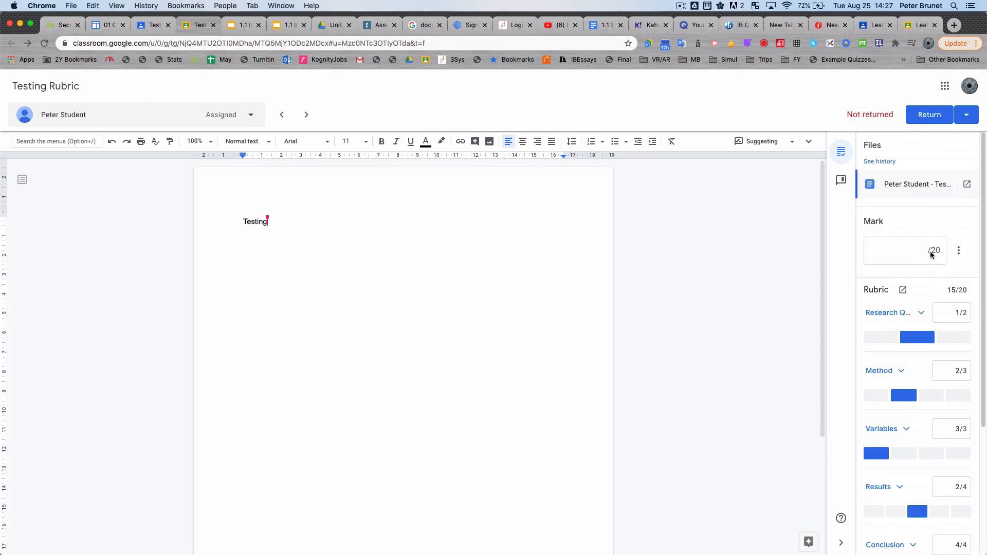
{"action": "left_click", "coordinate": [930, 252]}
{"action": "left_click", "coordinate": [958, 252]}
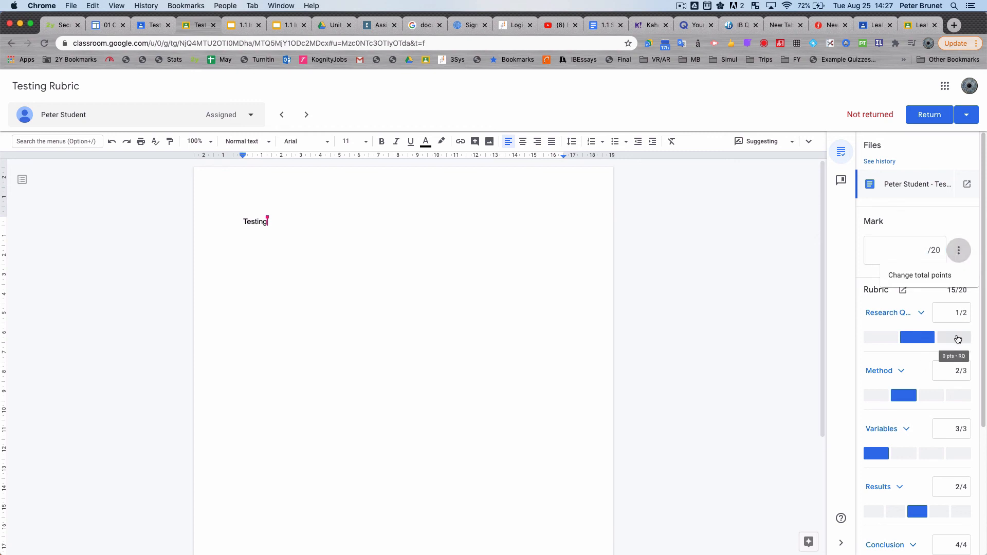
{"action": "left_click", "coordinate": [958, 338]}
{"action": "left_click", "coordinate": [917, 340]}
{"action": "left_click", "coordinate": [881, 339]}
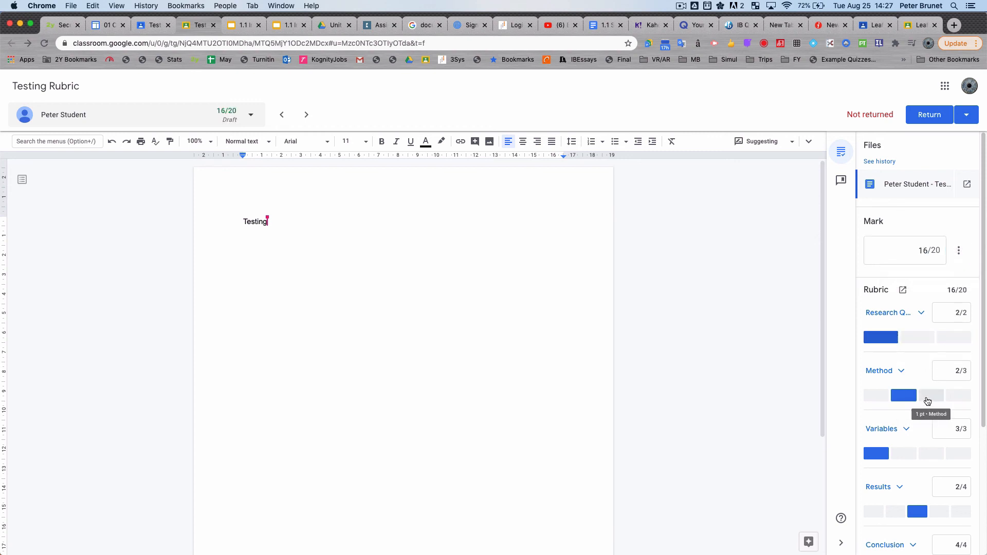
Step: Try different rating levels for Method and Variables, settling on 1 point for Method and 3 for Variables
{"action": "left_click", "coordinate": [927, 402]}
{"action": "left_click", "coordinate": [957, 397]}
{"action": "left_click", "coordinate": [931, 398]}
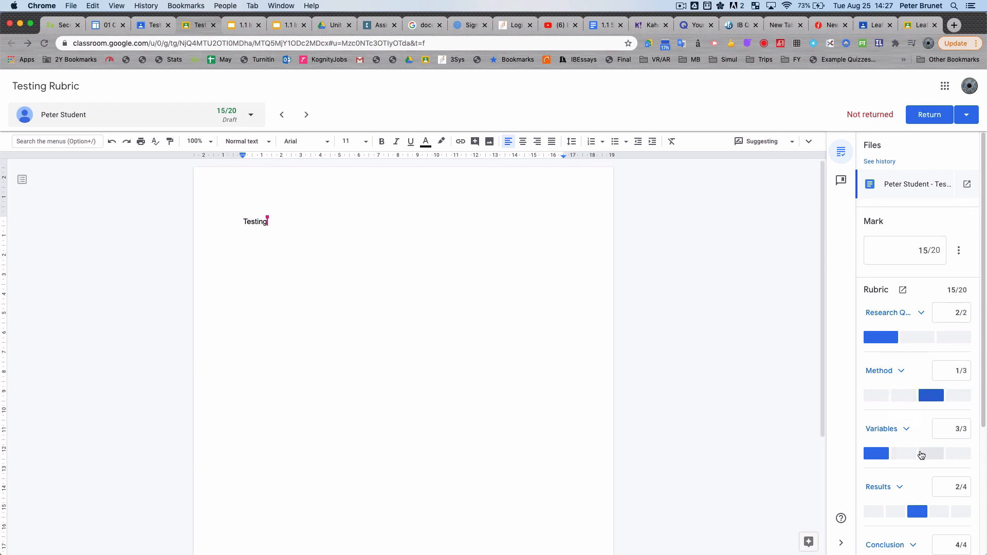
{"action": "left_click", "coordinate": [921, 455]}
{"action": "left_click", "coordinate": [879, 456]}
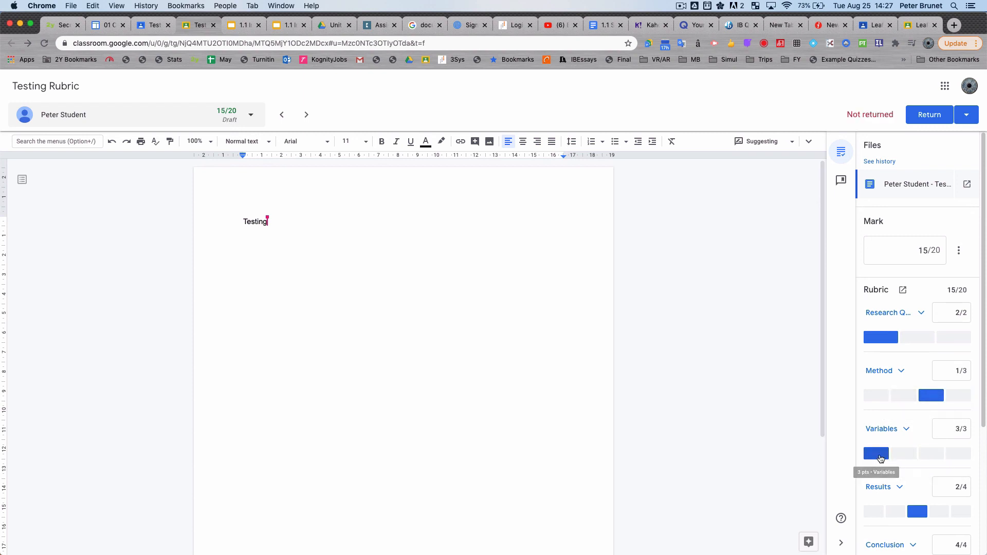
Step: Score the Results criterion 4 points, and switch Method to 2 points and back to 1
{"action": "scroll", "coordinate": [941, 457], "scroll_direction": "down", "scroll_amount": 3}
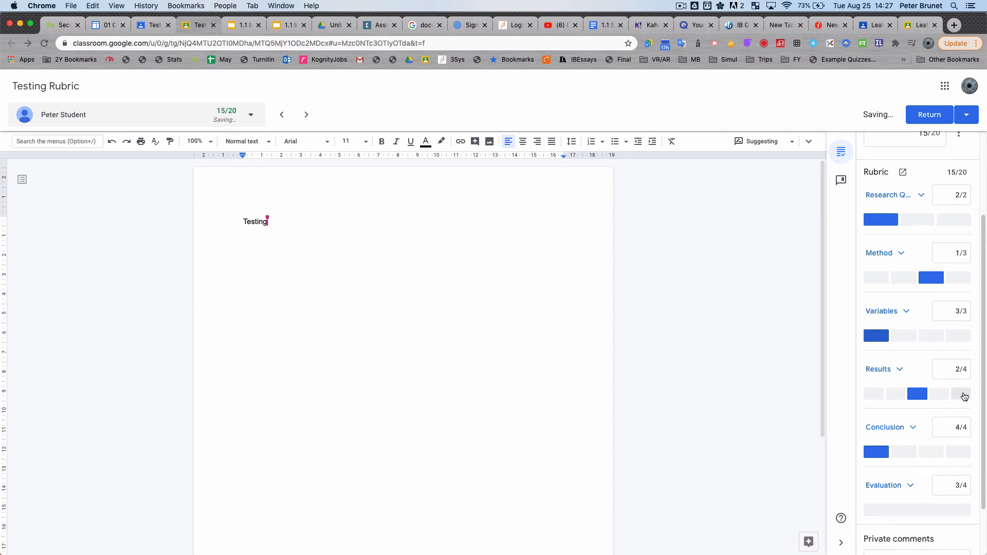
{"action": "left_click", "coordinate": [965, 396]}
{"action": "left_click", "coordinate": [870, 397]}
{"action": "scroll", "coordinate": [886, 391], "scroll_direction": "up", "scroll_amount": 3}
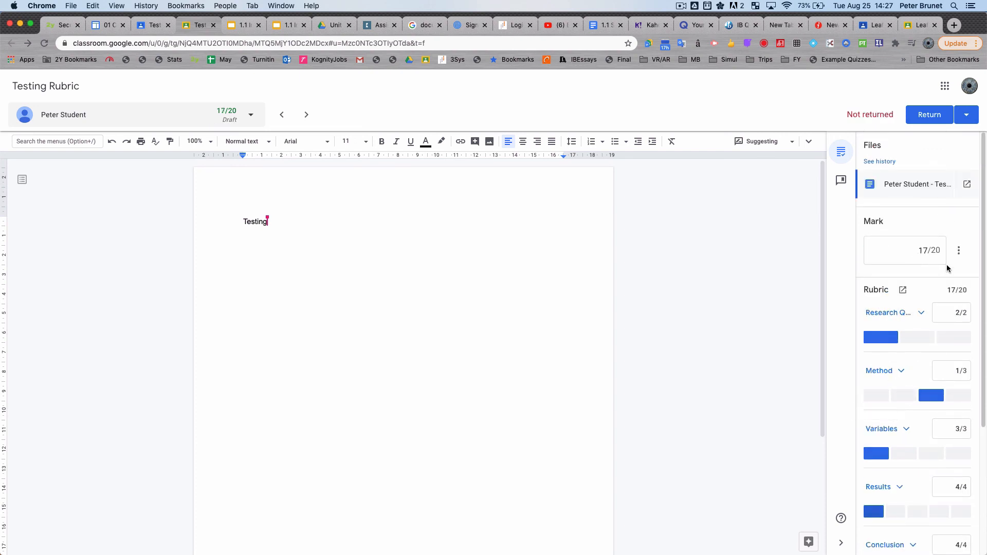
{"action": "left_click", "coordinate": [906, 399]}
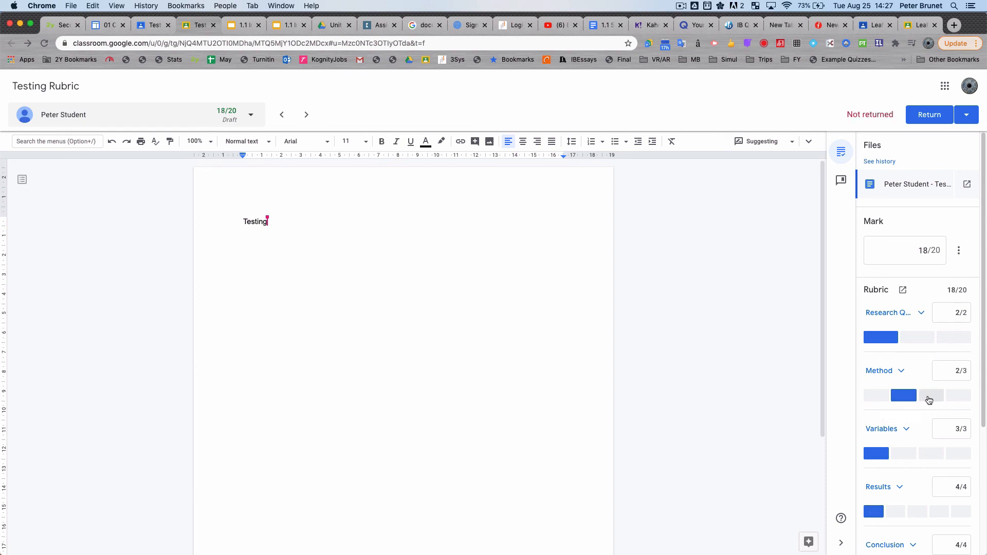
{"action": "left_click", "coordinate": [929, 397]}
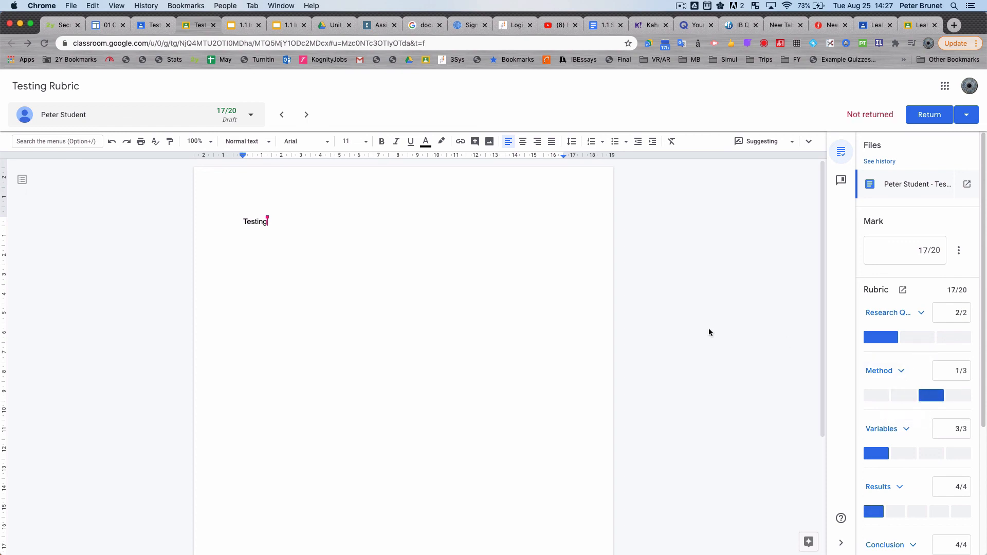